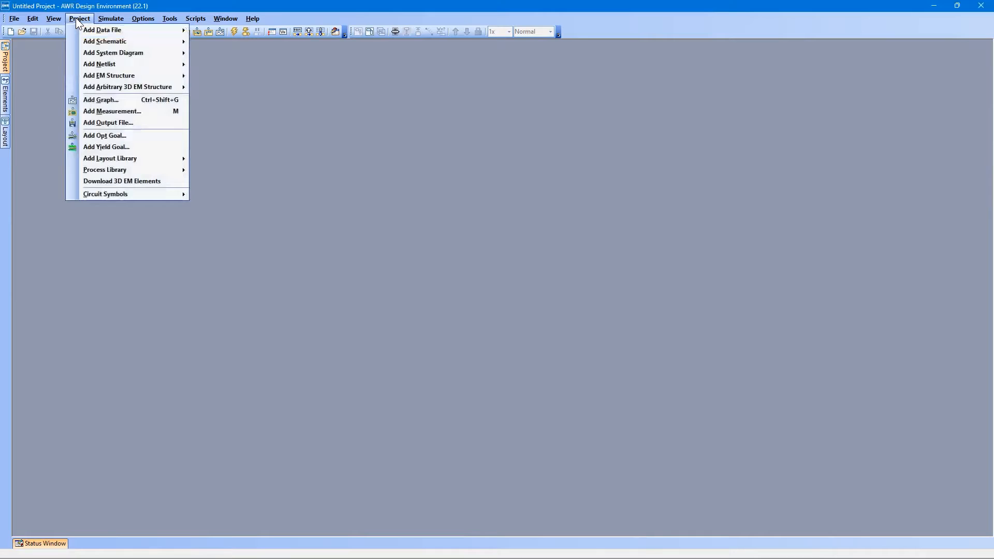
mouse_move(88, 39)
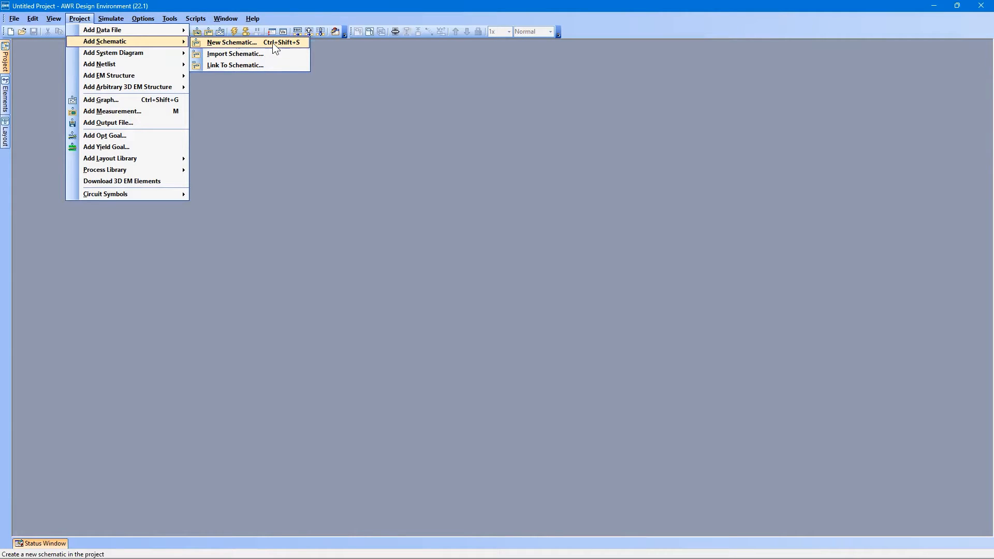
left_click(240, 137)
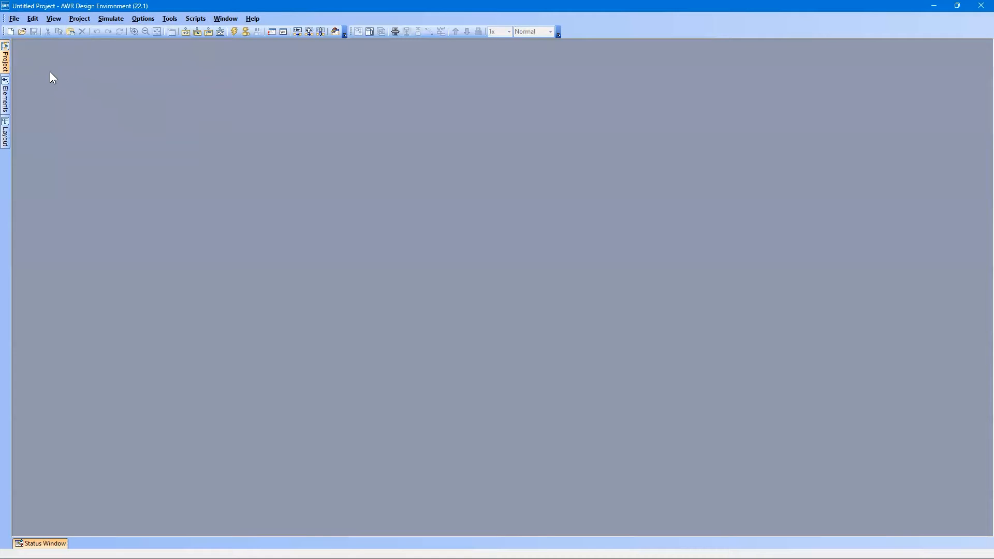
left_click(4, 69)
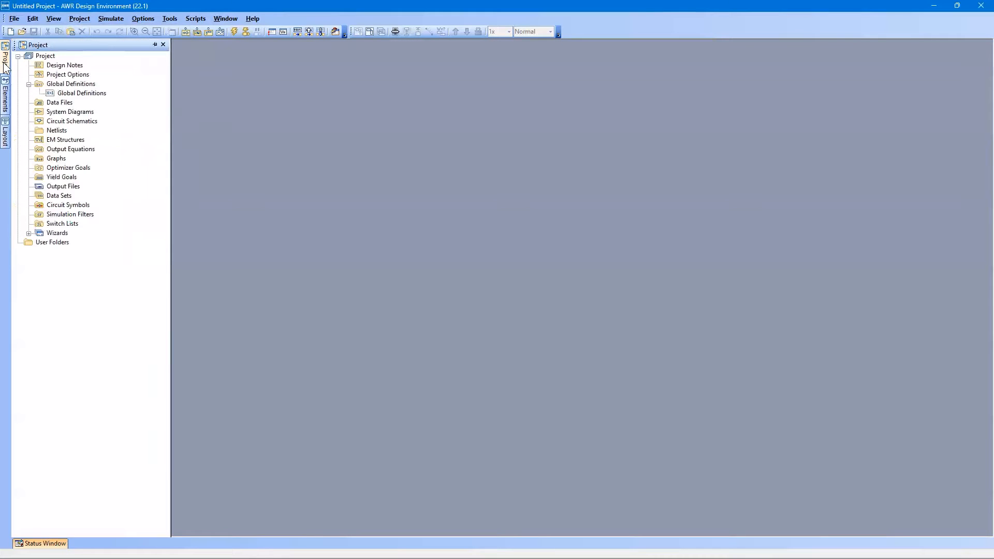
left_click(64, 122)
right_click(64, 124)
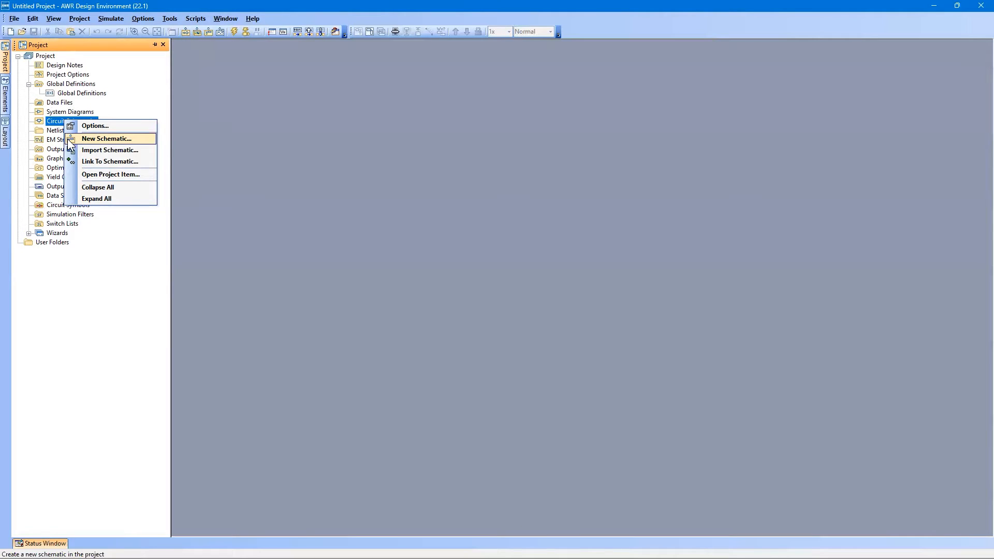
left_click(281, 108)
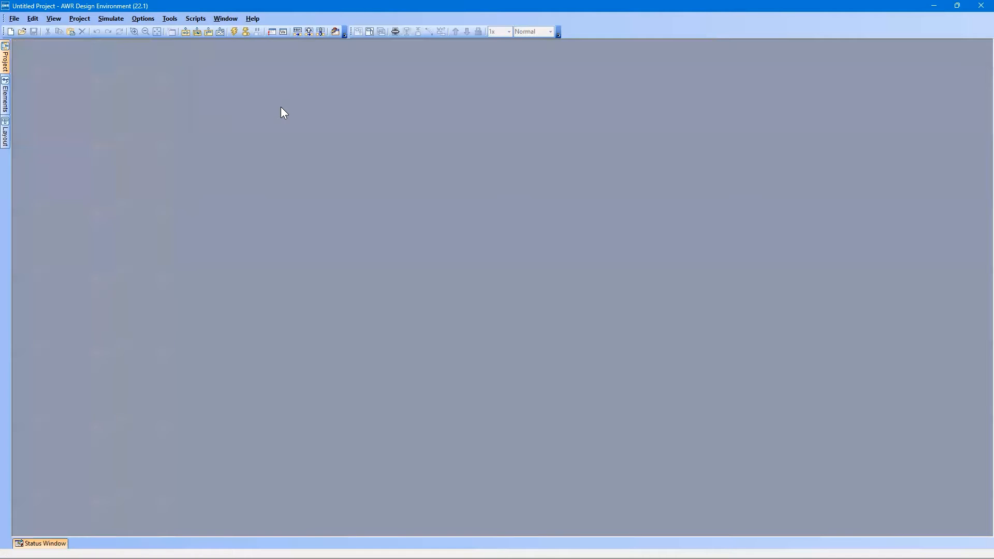
Step: Create a new schematic named "Pad 3dB" and locate it under Circuit Schematics in the project
left_click(207, 33)
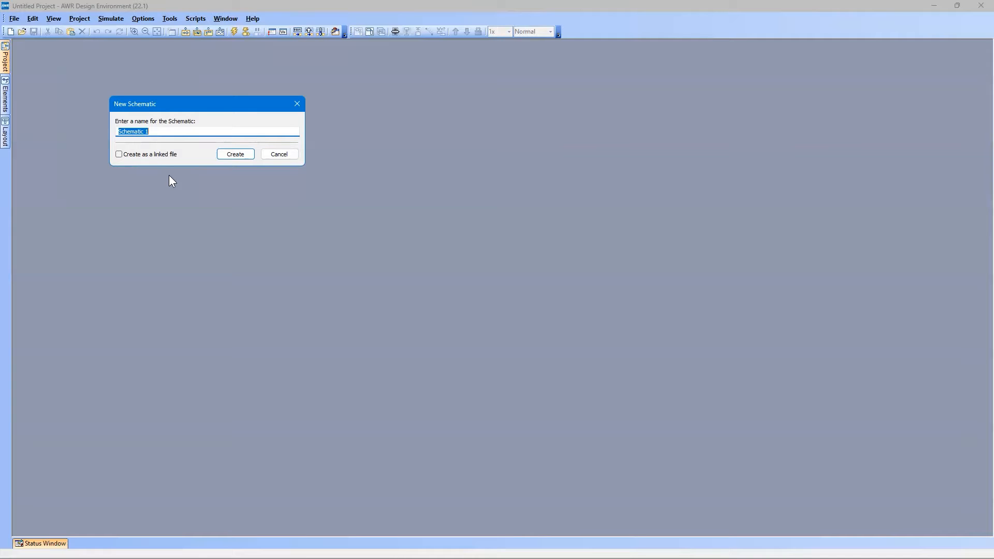
type("Pad 3dB")
left_click(236, 155)
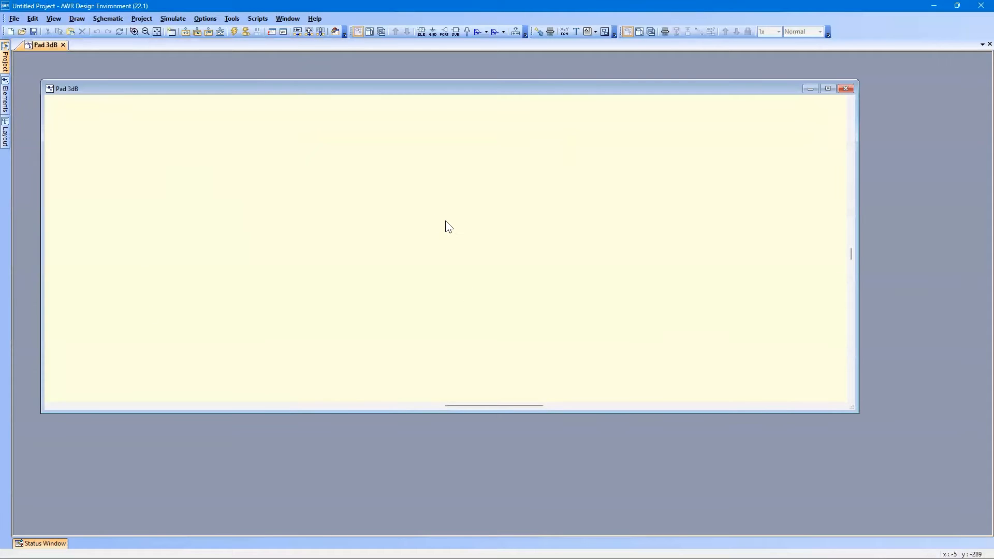
left_click(5, 58)
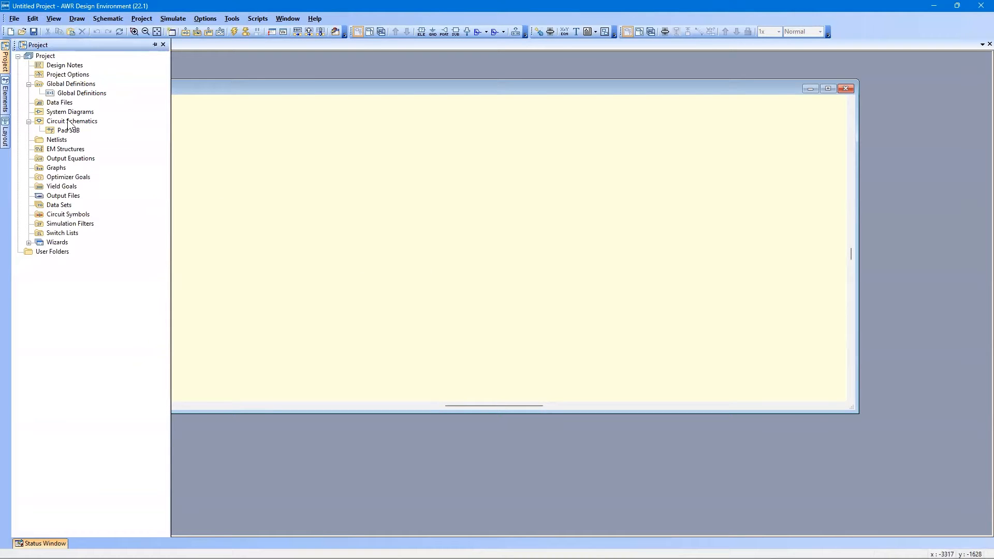
left_click(50, 122)
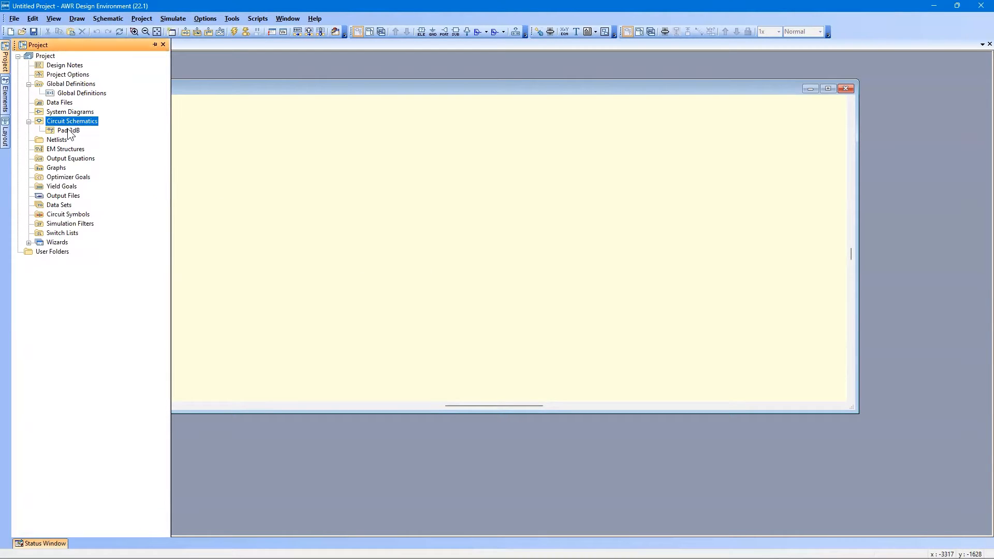
left_click(69, 131)
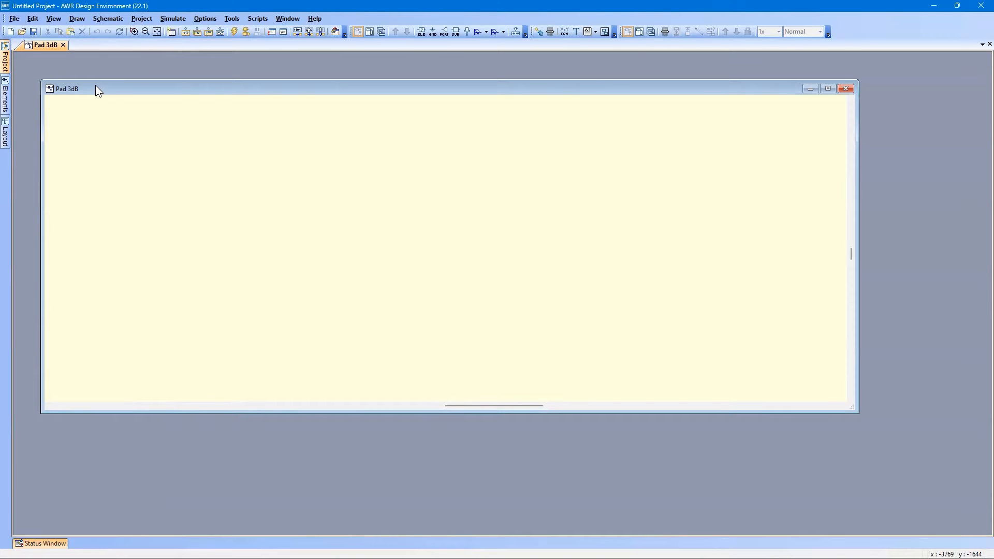
Step: Pick the RES closed-form resistor from the Lumped Element models and bring it onto the Pad 3dB schematic
left_click(5, 98)
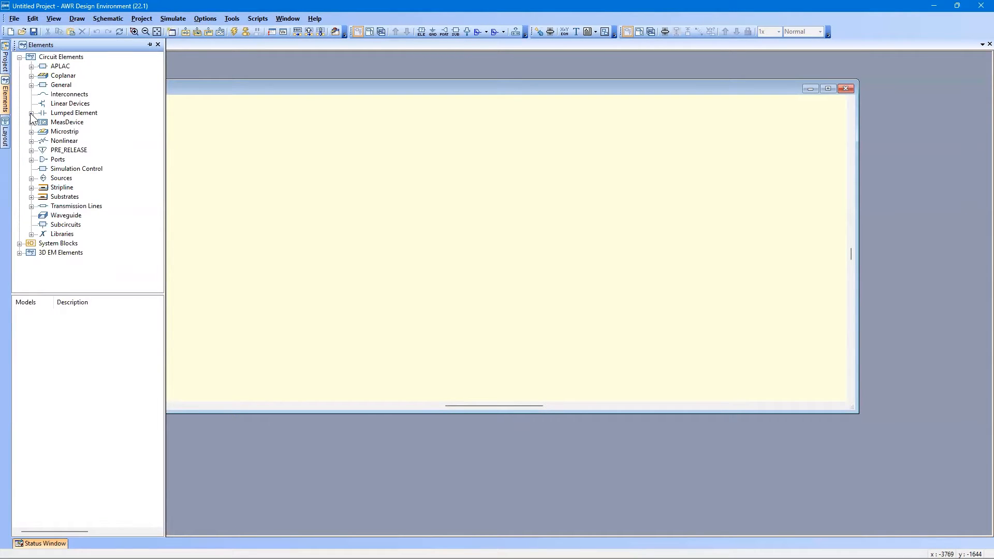
left_click(30, 113)
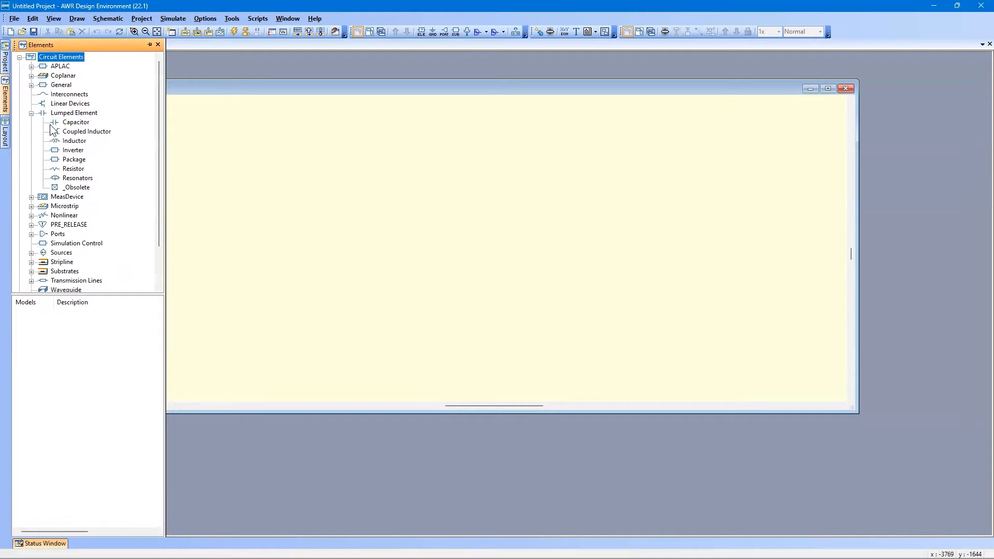
left_click(68, 170)
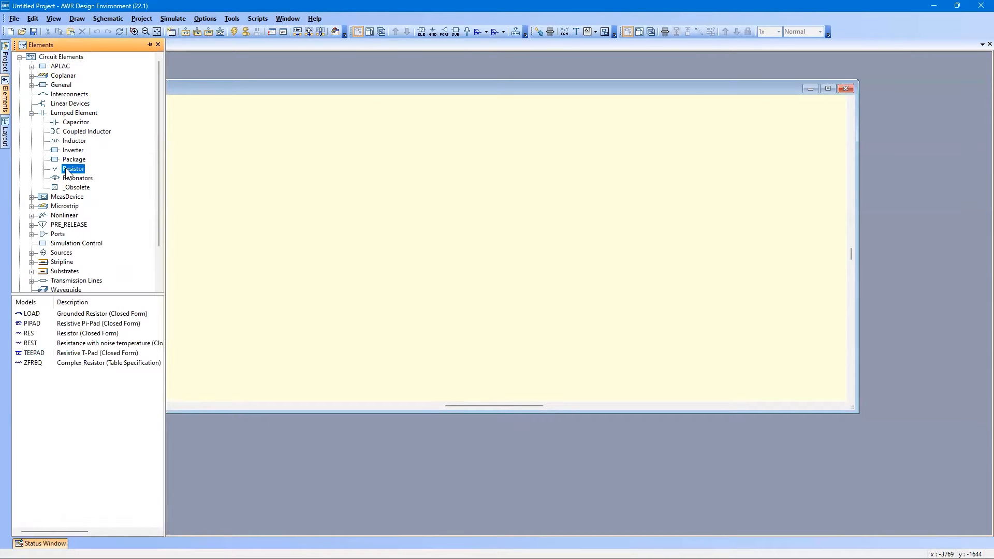
left_click(26, 334)
mouse_move(165, 320)
left_mouse_down()
mouse_move(189, 322)
mouse_move(150, 322)
left_mouse_up()
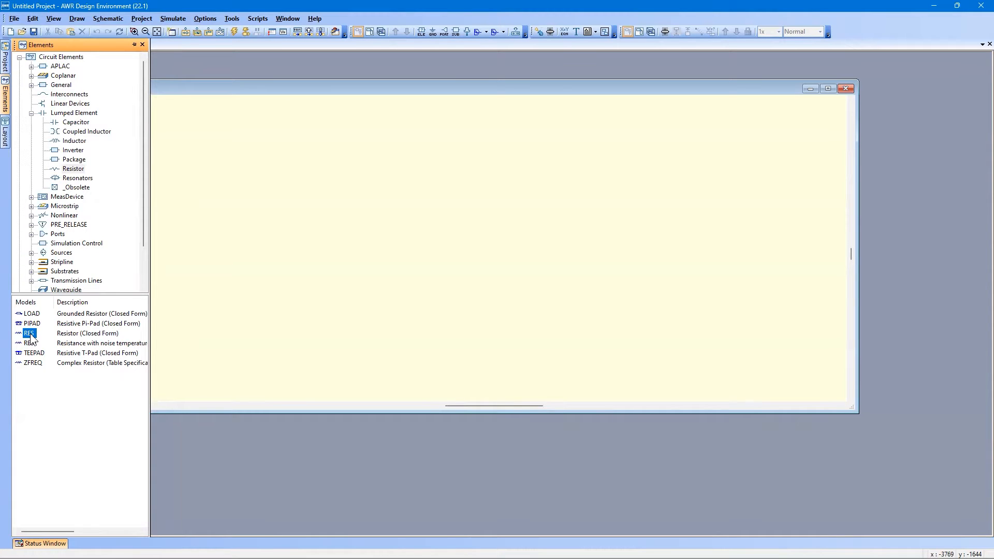
left_click_drag(37, 333, 149, 291)
left_click_drag(422, 226, 421, 228)
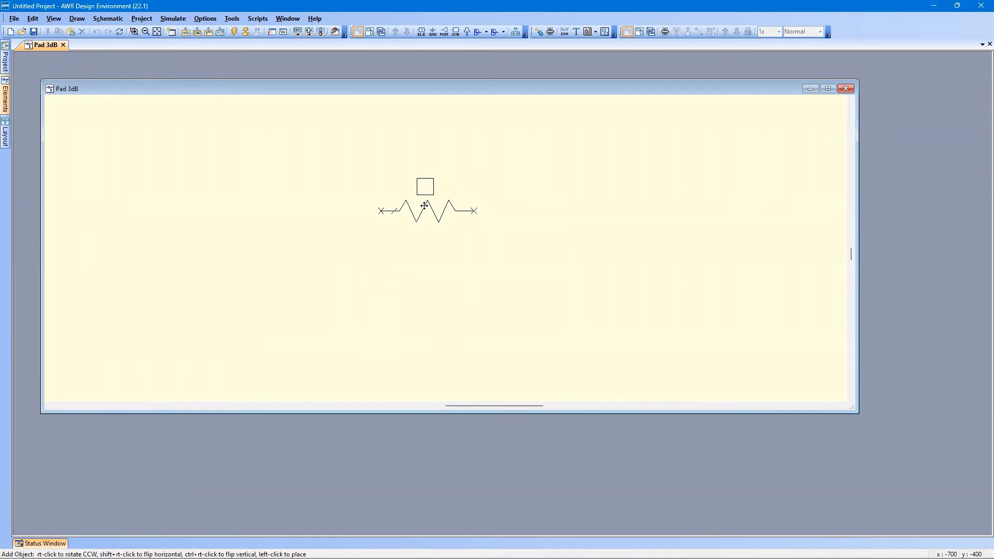
Step: Rotate the unplaced resistor through a full turn in 90-degree counterclockwise increments
right_click(413, 241)
right_click(413, 240)
right_click(412, 241)
right_click(413, 240)
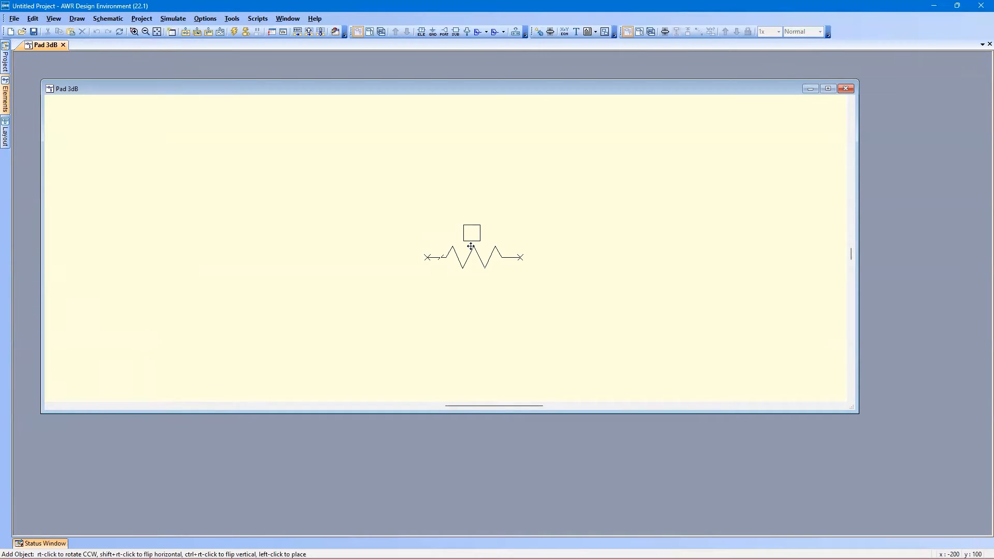
Step: Try flipping the unplaced resistor horizontally back and forth
right_click(460, 230, "shift")
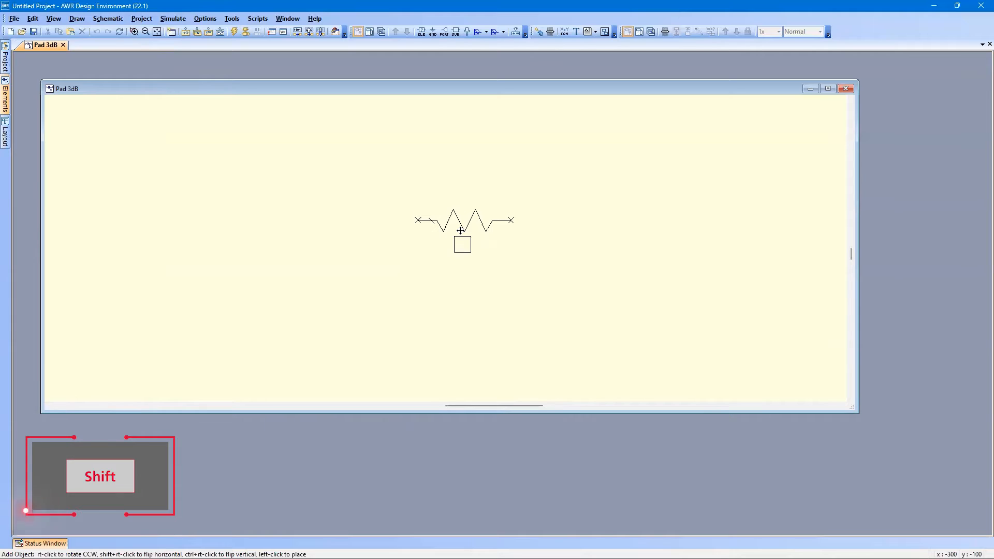
right_click(460, 231, "shift")
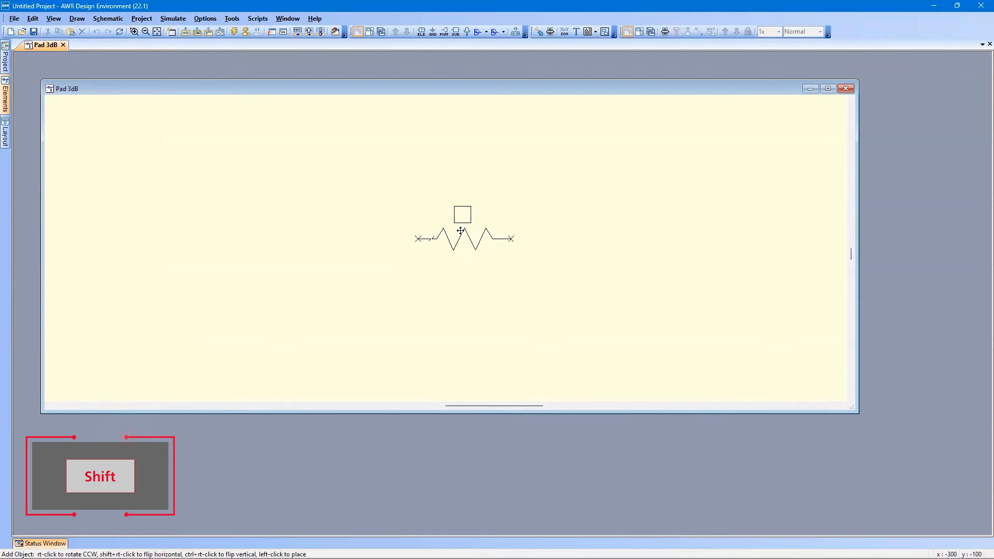
right_click(460, 230, "shift")
right_click(461, 231, "shift")
right_click(460, 230, "shift")
right_click(460, 231, "shift")
right_click(460, 230, "shift")
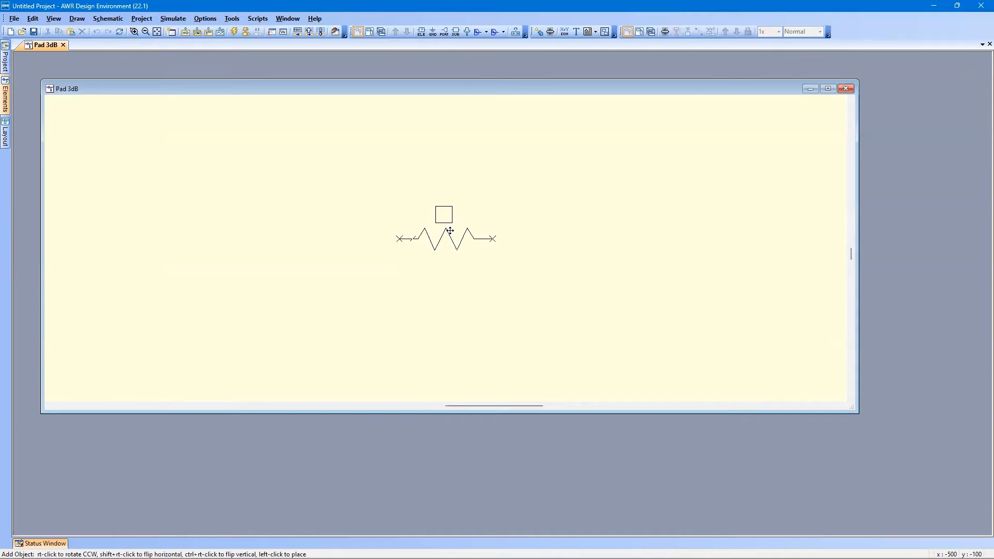
Step: Try the vertical flip on the resistor, then place it horizontally in the upper middle of the schematic
right_click(450, 231, "ctrl")
right_click(450, 231, "ctrl")
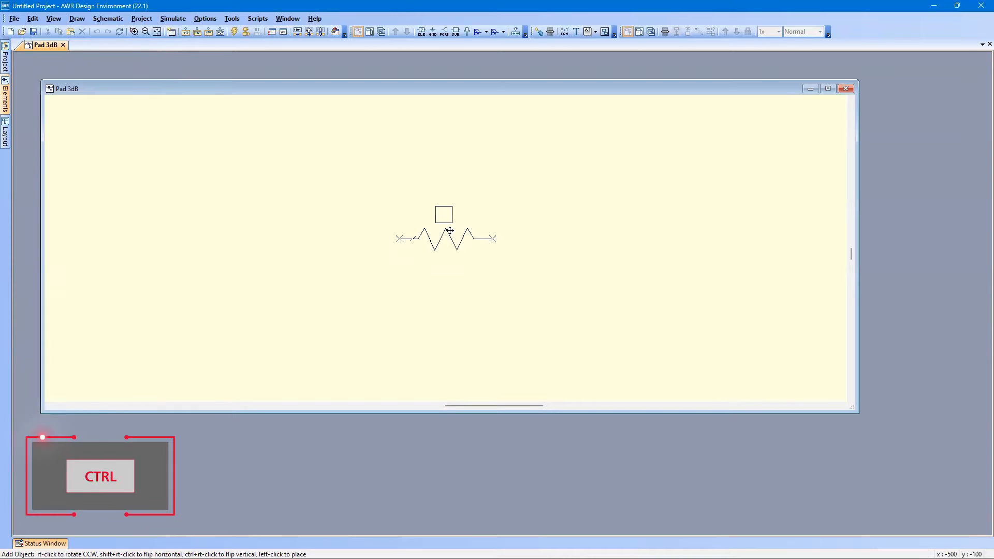
right_click(450, 231, "ctrl")
right_click(450, 230, "ctrl")
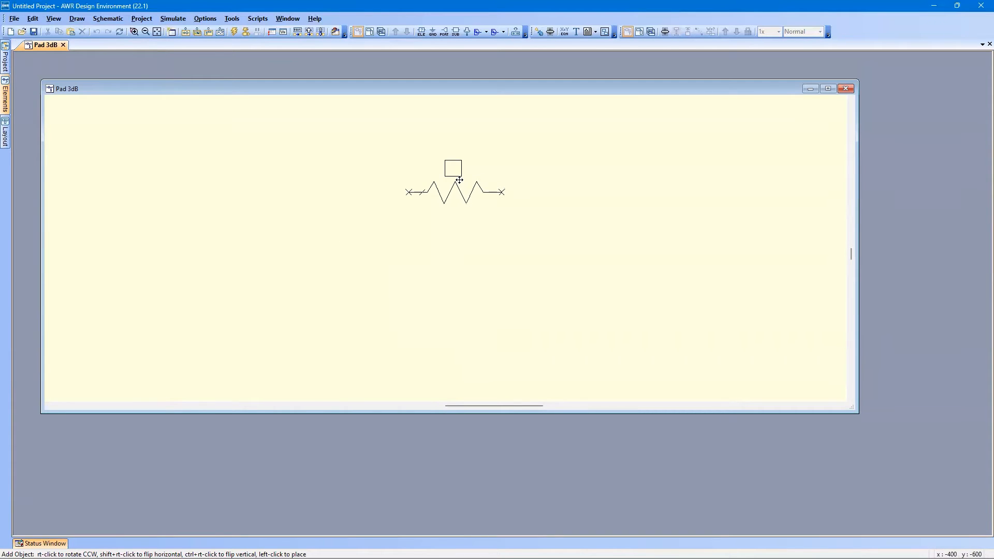
left_click(460, 180)
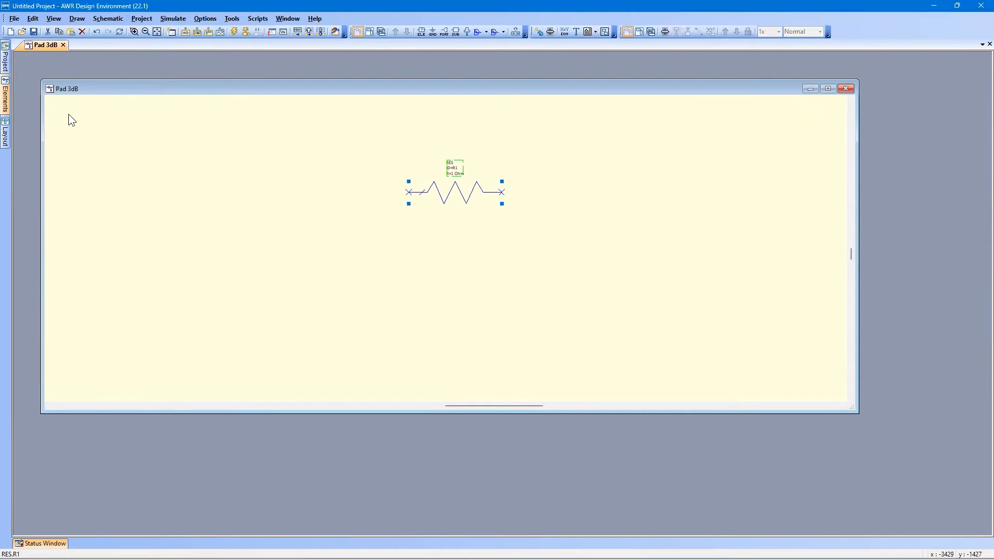
left_click(6, 101)
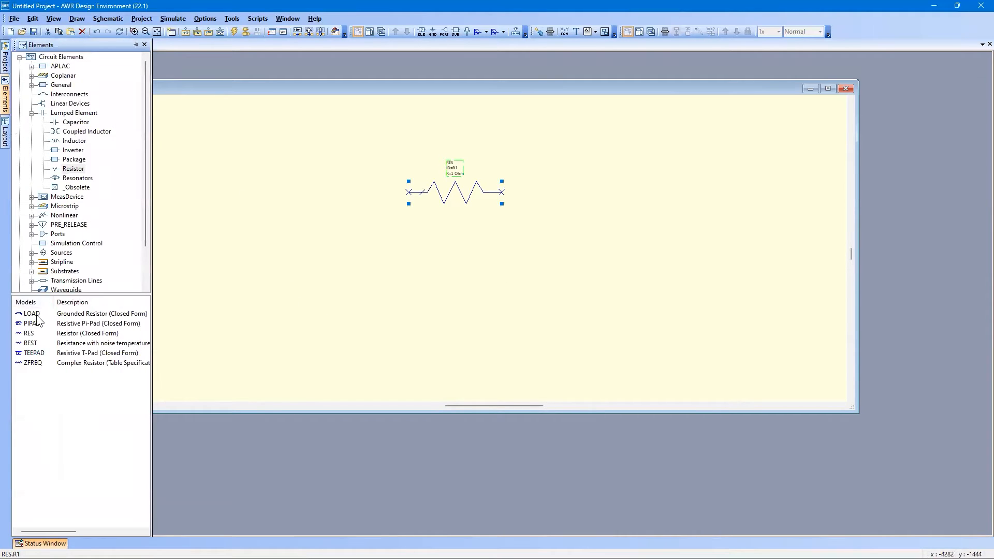
left_click(595, 305)
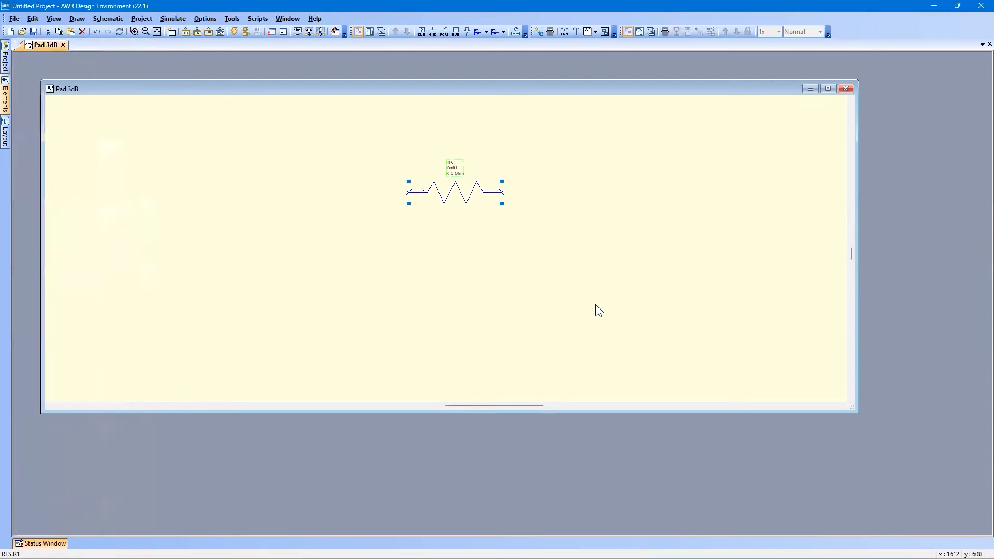
left_click(457, 188)
left_click(501, 327)
right_click(500, 327)
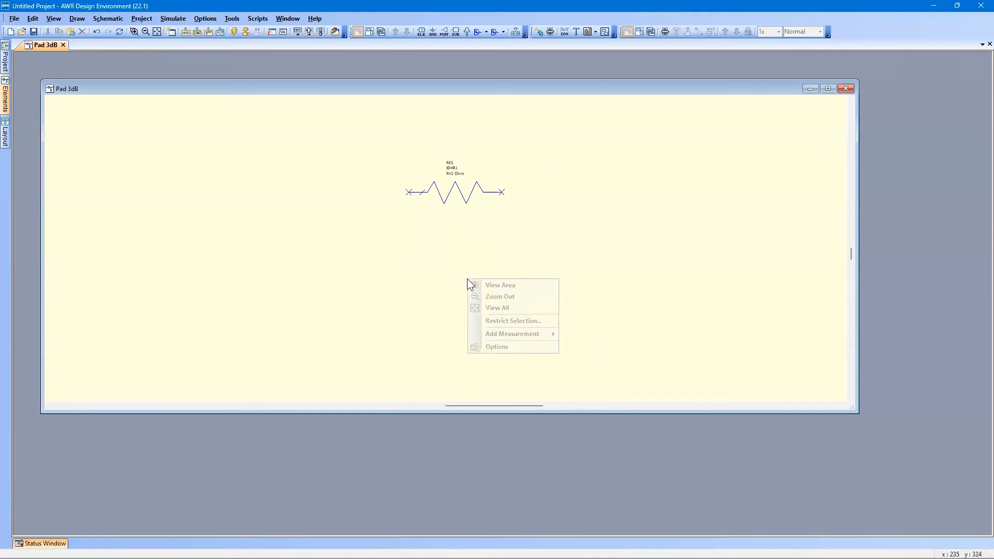
Step: Duplicate the resistor, rotate the copy to vertical, and place it with its upper node on the first resistor's left node
left_click(454, 192)
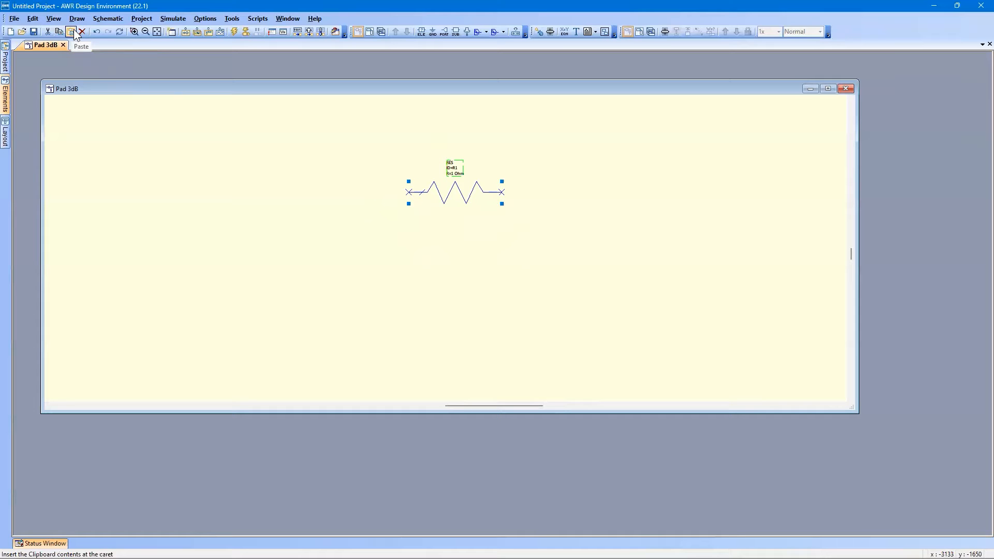
left_click(34, 18)
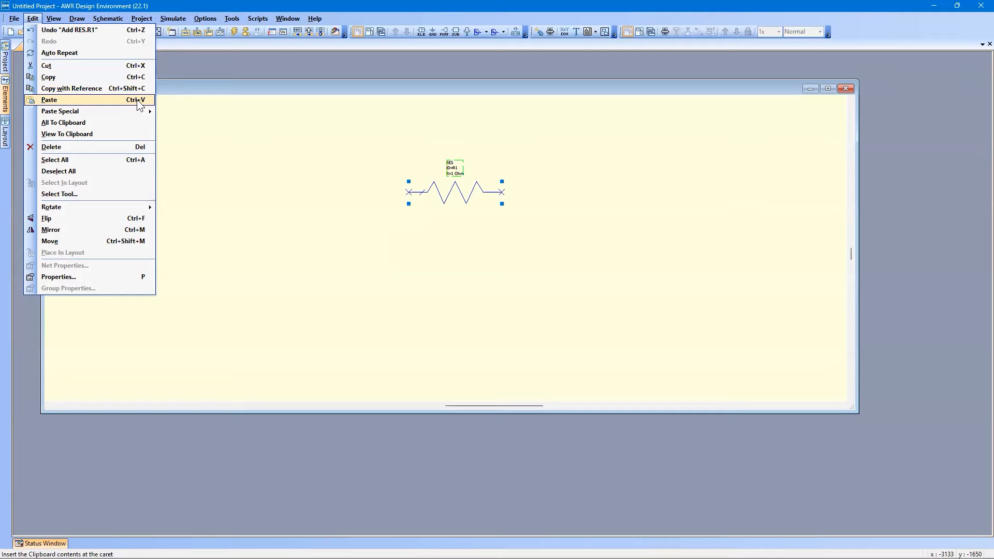
left_click(454, 188)
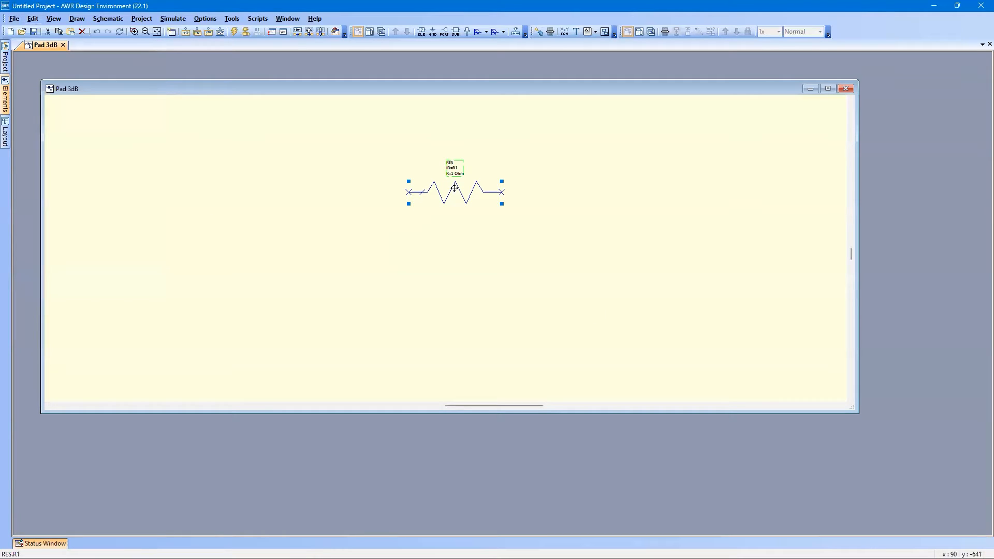
key("ctrl+c")
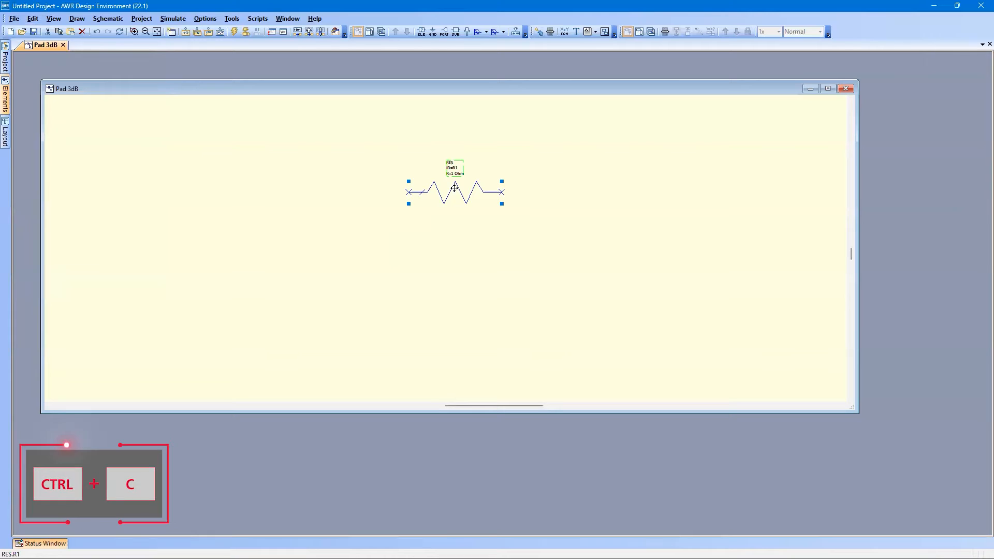
key("ctrl+v")
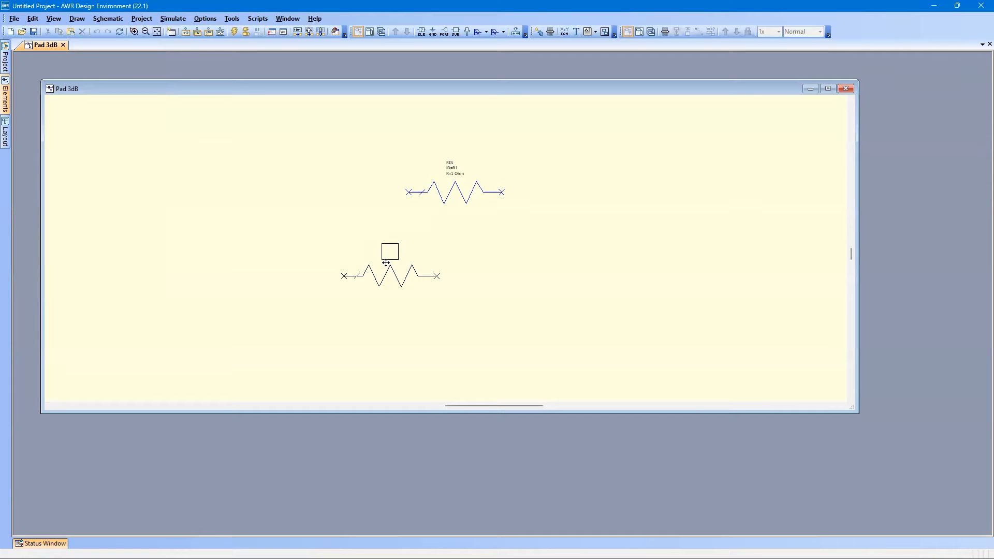
right_click(386, 263)
right_click(388, 264)
right_click(391, 262)
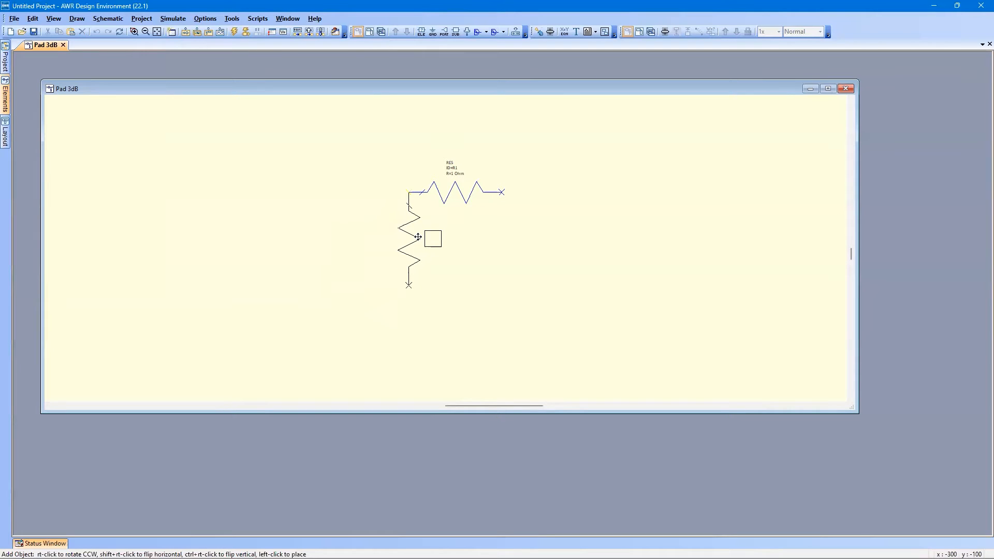
left_click(418, 236)
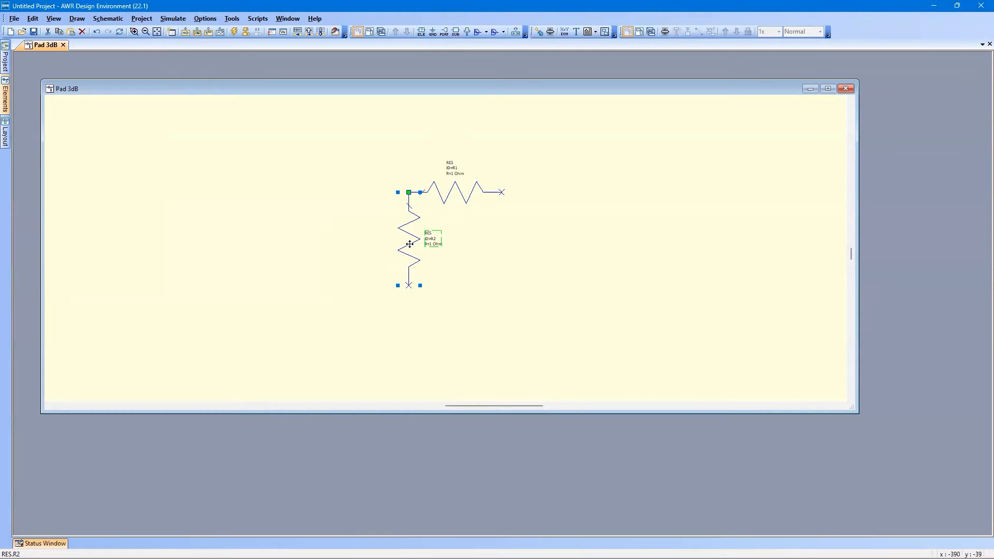
Step: Move the vertical resistor away to the lower left with its wire attached, and return it to the first resistor's left node
left_click_drag(410, 244, 181, 323)
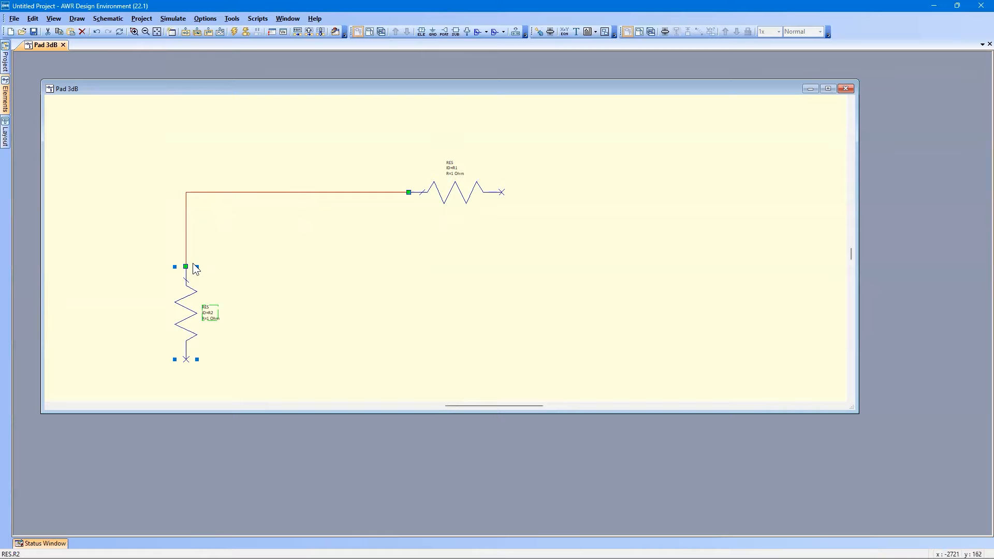
left_click_drag(179, 320, 420, 242)
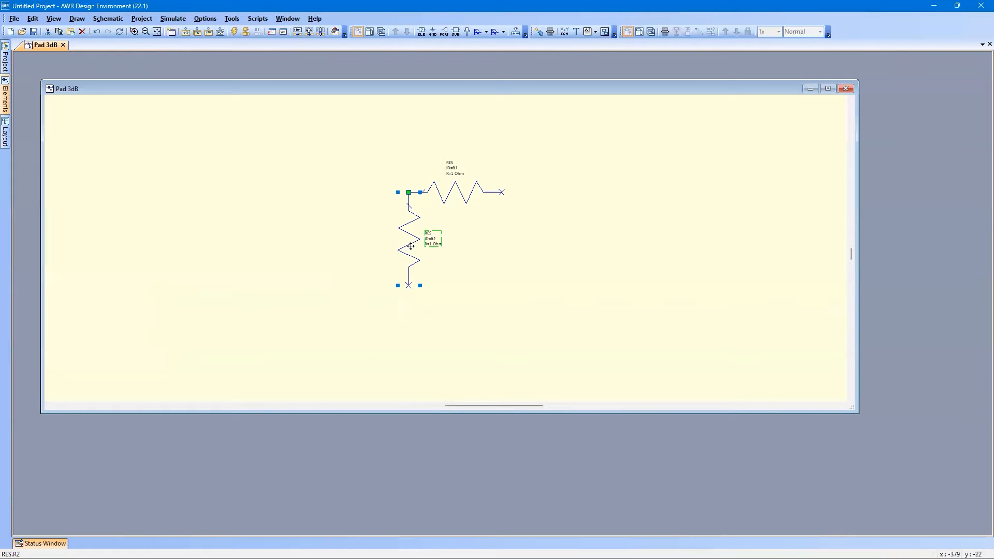
Step: Detach the vertical resistor R2 from the first resistor and move it to the left without a connecting wire
left_click_drag(411, 246, 240, 262, "ctrl")
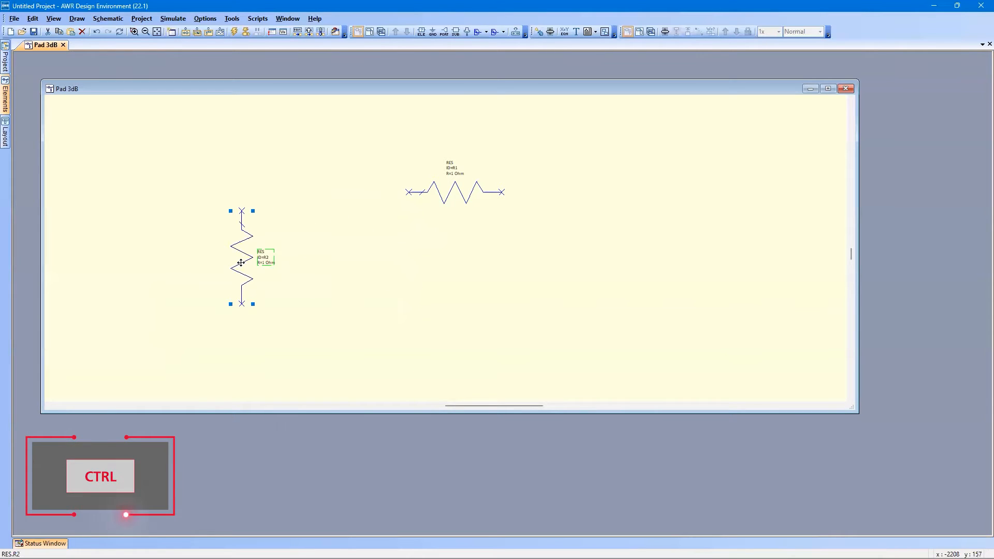
Step: Move the detached vertical resistor R2 further down and to the left on the schematic
left_click(369, 289)
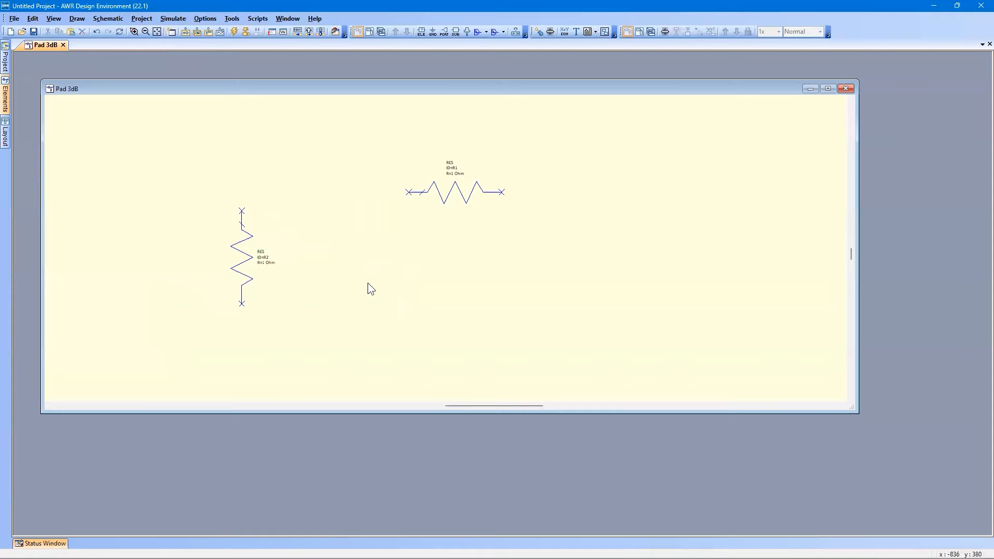
left_click_drag(280, 253, 244, 292)
left_click(391, 210)
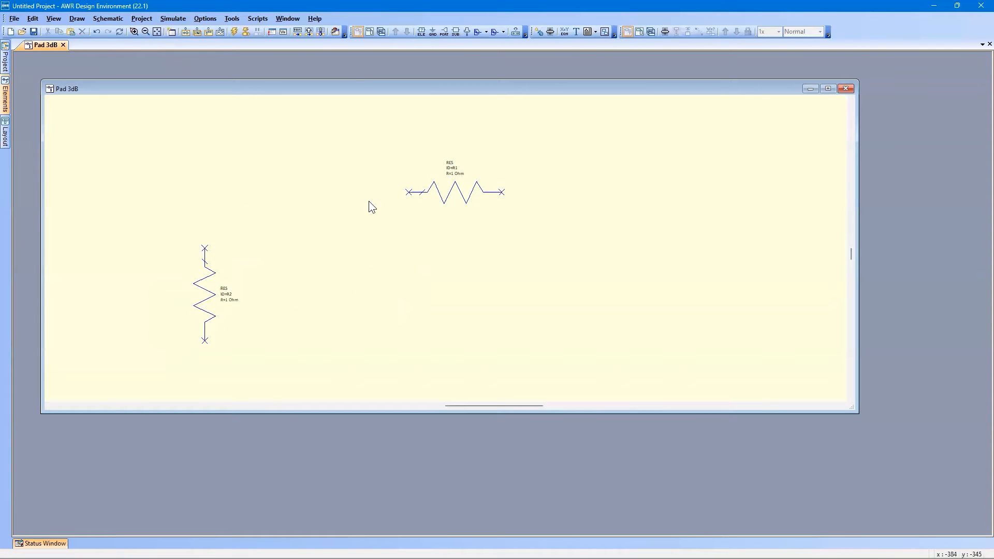
Step: Wire R2's upper node to R1's left node and move R2 so its upper node sits directly on that node
left_click(205, 249)
left_click(409, 192)
left_click_drag(204, 291, 408, 236)
left_click(709, 275)
Step: Copy the vertical resistor R2, flip the copy so its label faces inward, and place it on R1's right node
left_click(411, 241)
key("ctrl+c")
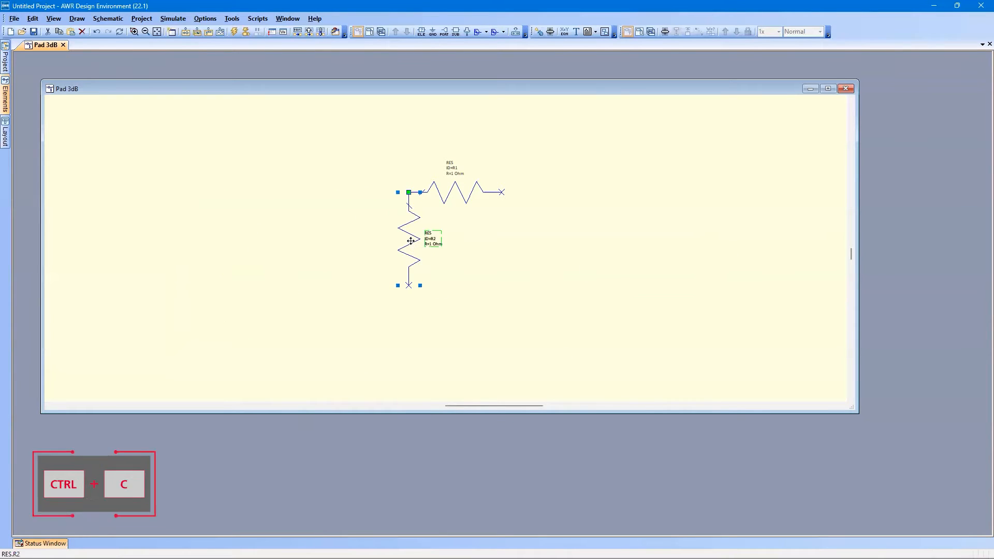
key("ctrl+v")
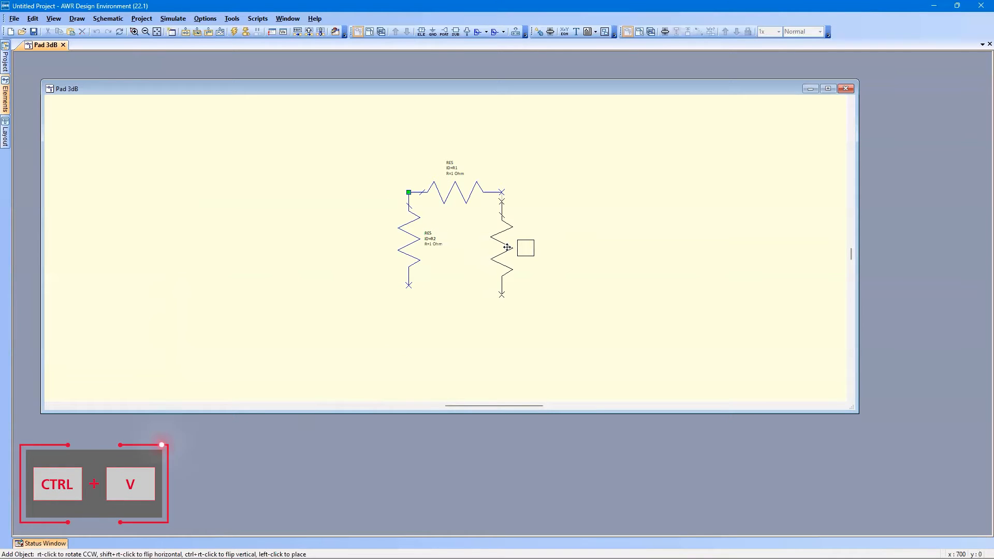
right_click(507, 247, "ctrl")
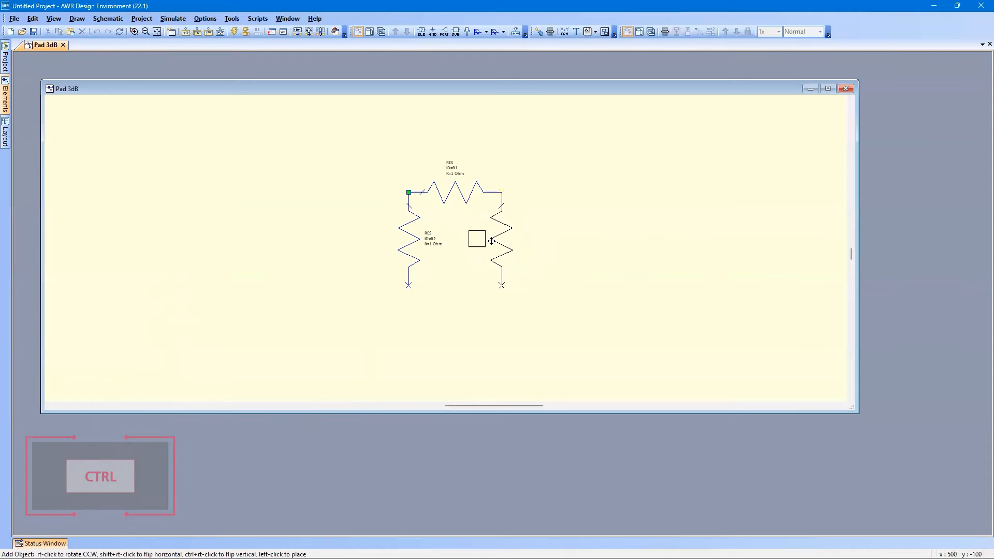
left_click(492, 242)
left_click(460, 317)
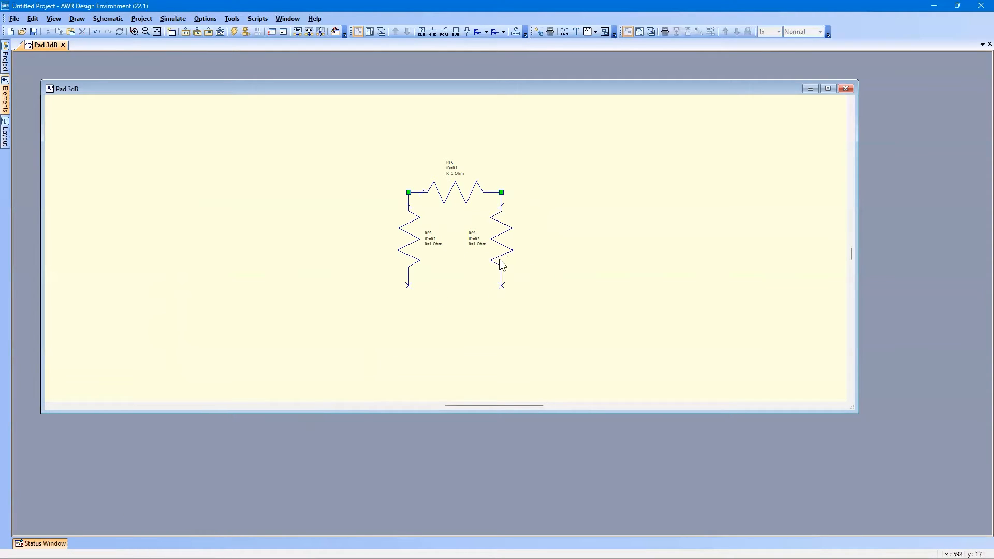
Step: Place a ground symbol on the lower node of each vertical resistor, R2 and R3
left_click(432, 31)
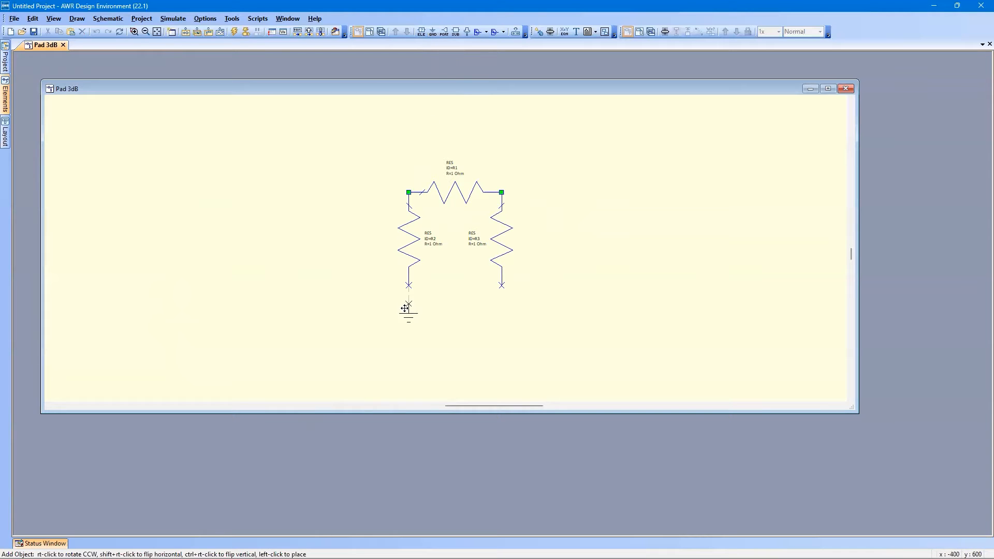
left_click(404, 299)
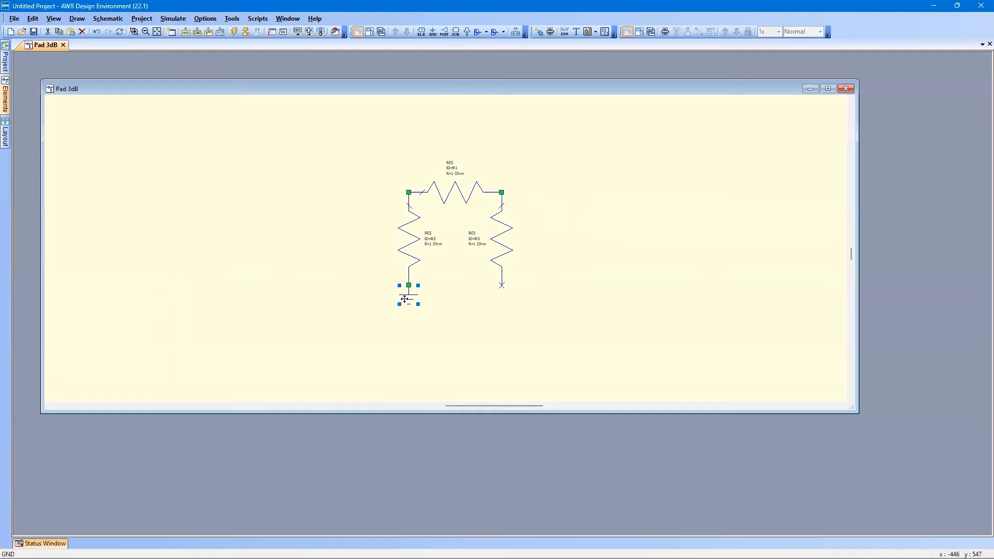
key("ctrl+g")
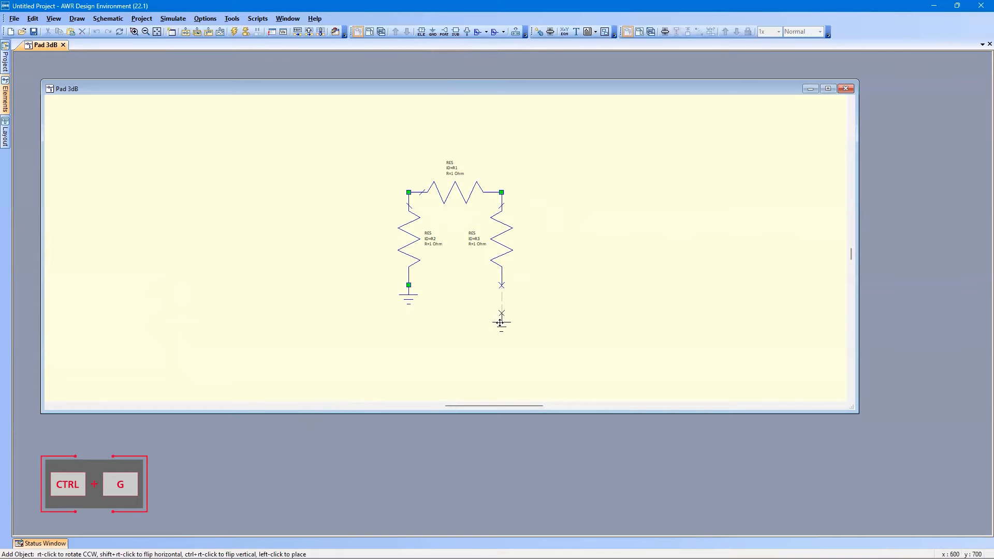
left_click(504, 293)
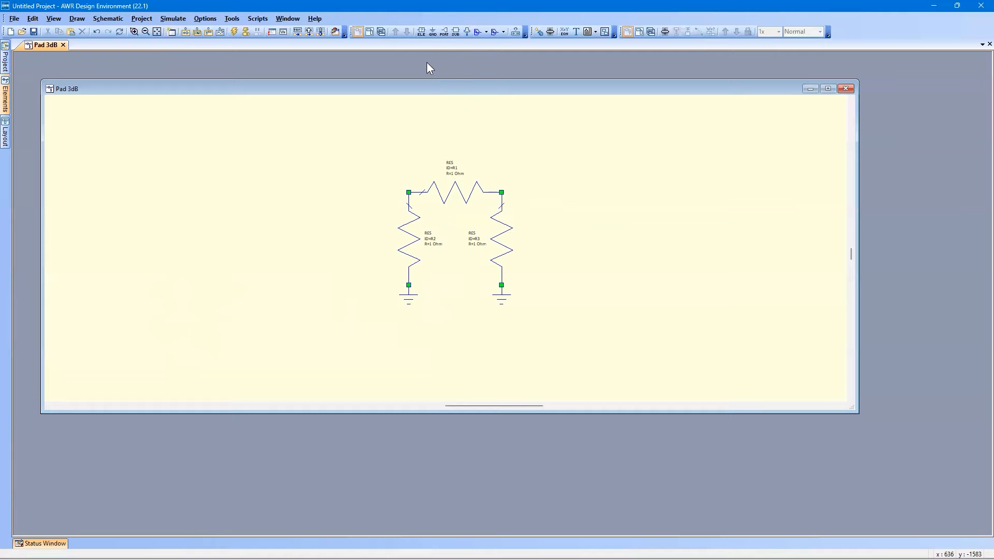
Step: Place a port on R1's left node and a second, flipped port facing inward on R1's right node
right_click(441, 34)
left_click(441, 34)
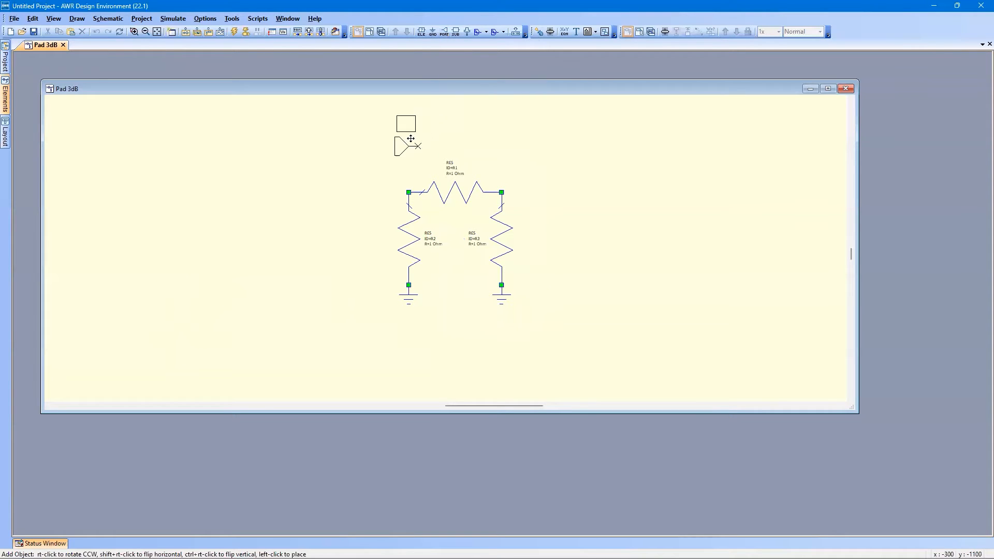
left_click(395, 183)
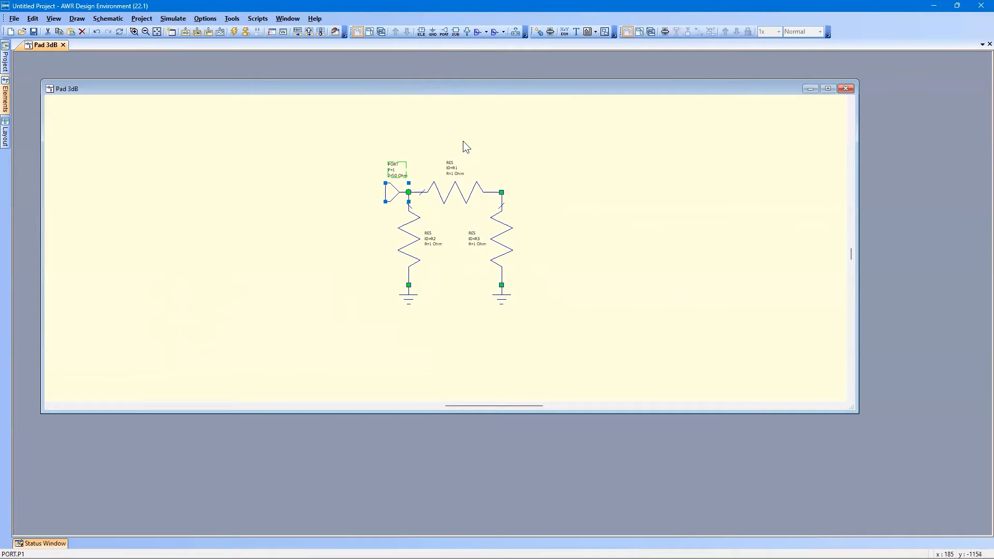
key("ctrl+p")
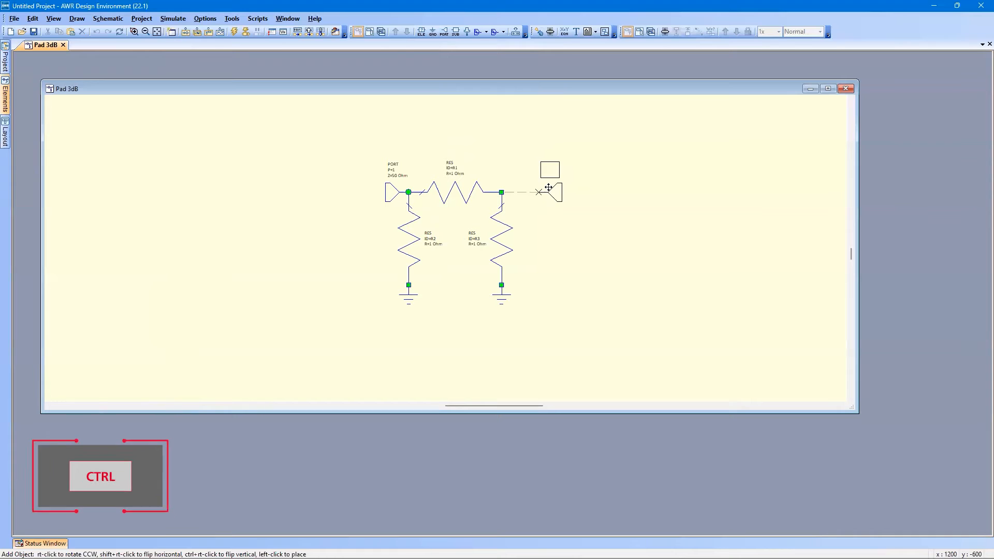
right_click(548, 188, "ctrl")
left_click(514, 187)
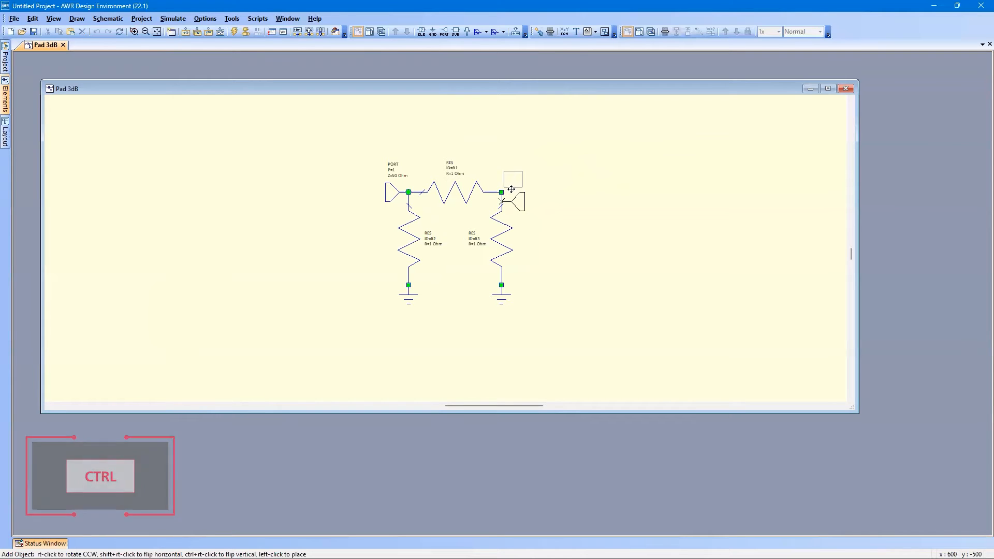
left_click(428, 378)
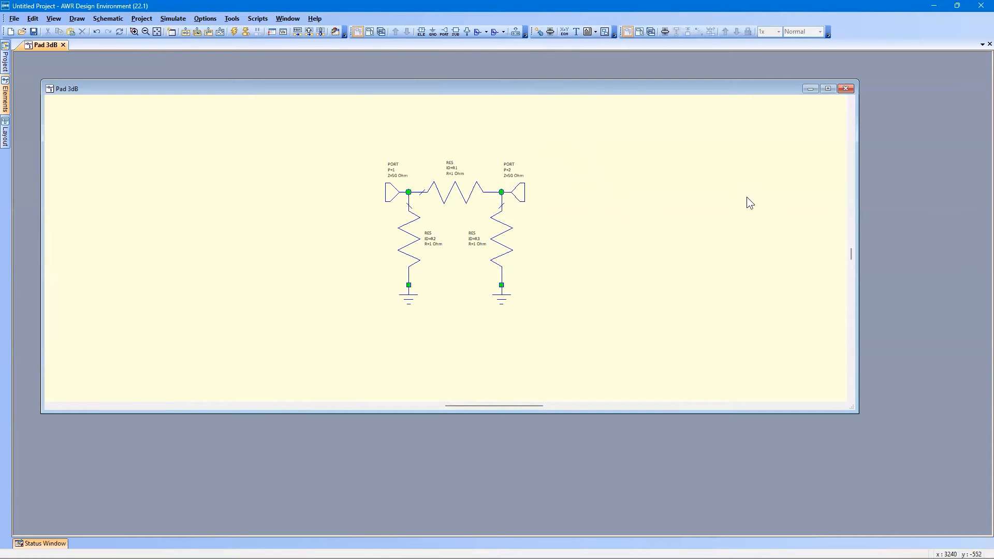
Step: Set the resistance of the horizontal resistor R1 to 10 Ohm
key("Home")
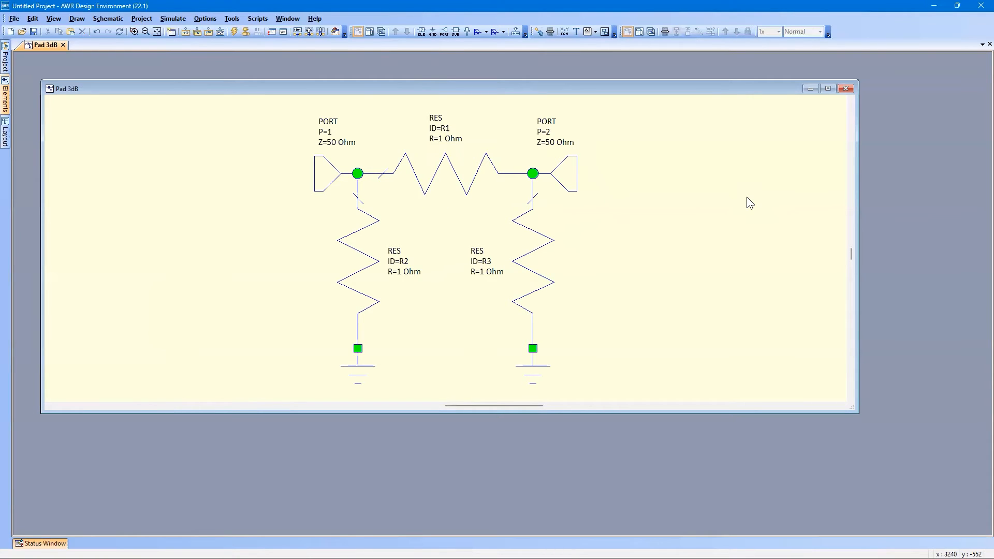
double_click(443, 144)
type("0")
key("Return")
Step: Open the element properties of R2 and of R3 individually and close them without changing any parameter
left_click(371, 271)
left_click(546, 274)
left_click(332, 275)
left_click(355, 275)
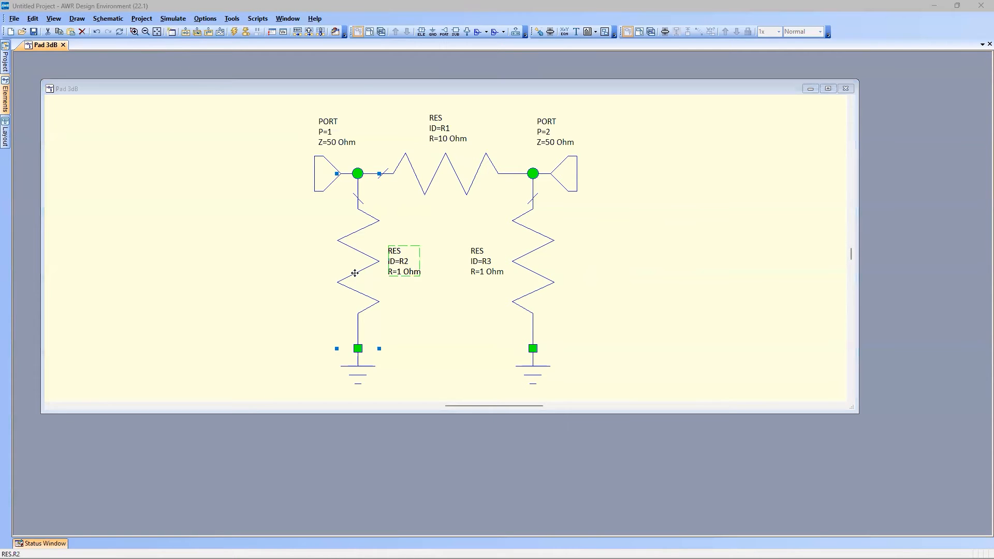
double_click(355, 273)
left_click(397, 161)
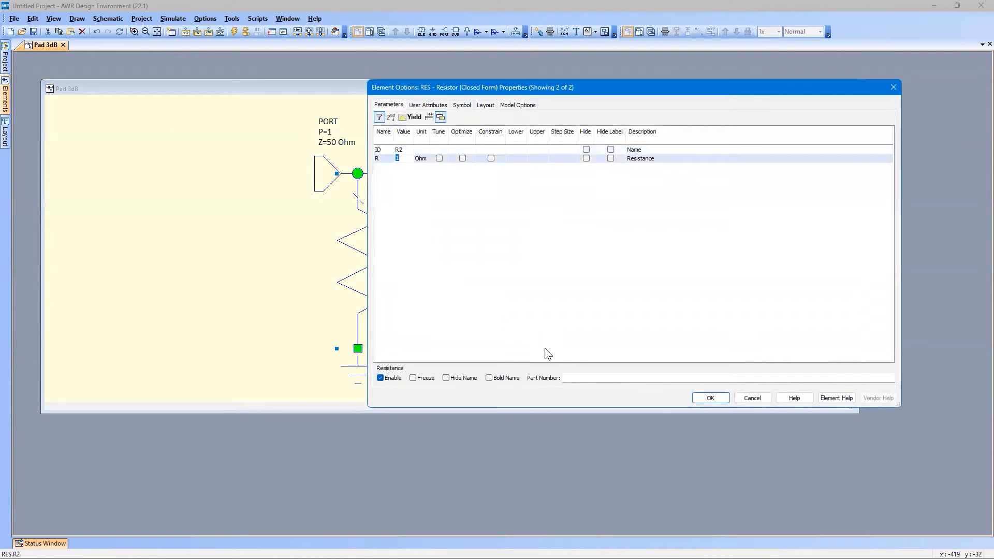
left_click(706, 400)
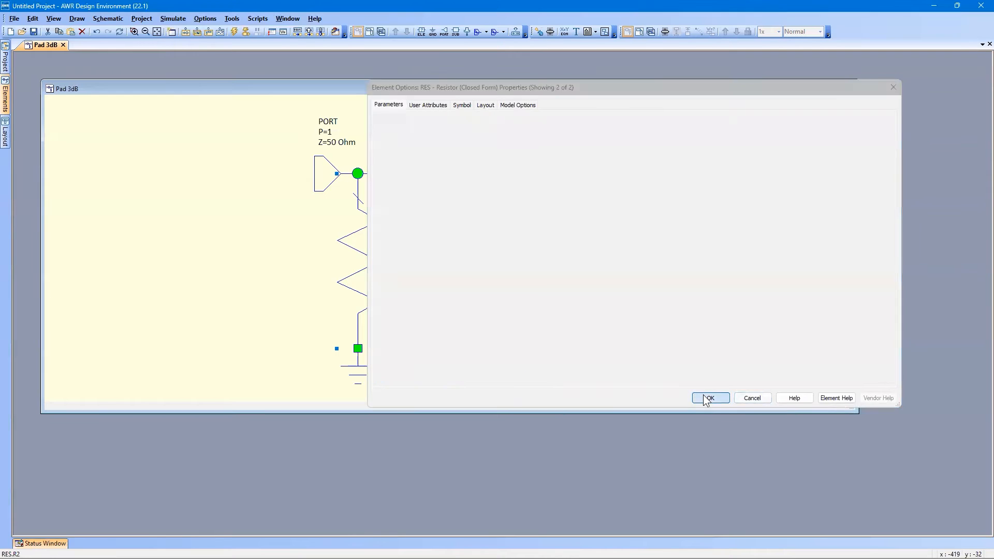
double_click(538, 275)
left_click(710, 398)
Step: Select resistors R2 and R3 together and view their shared element properties, leaving the parameters unchanged
left_click(353, 268)
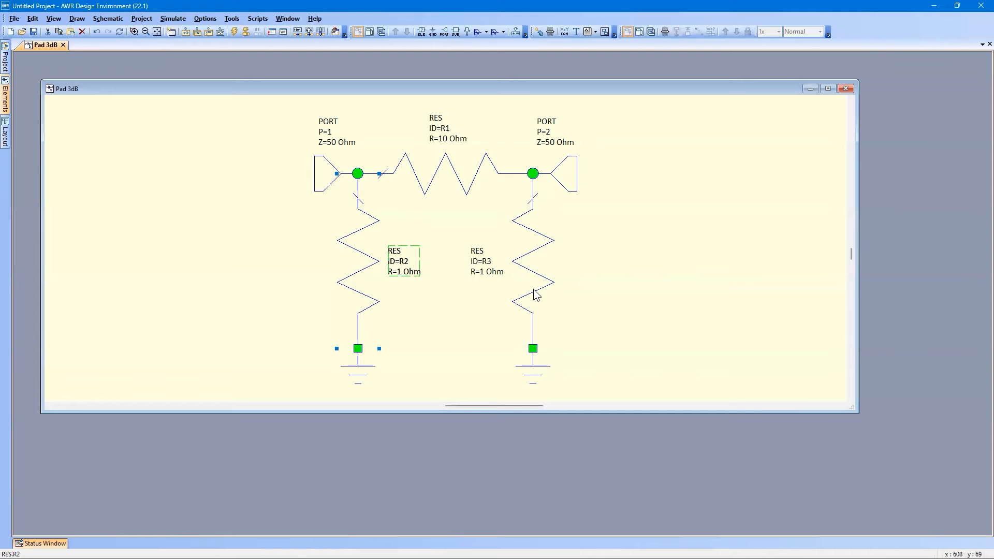
left_click(529, 267, "shift")
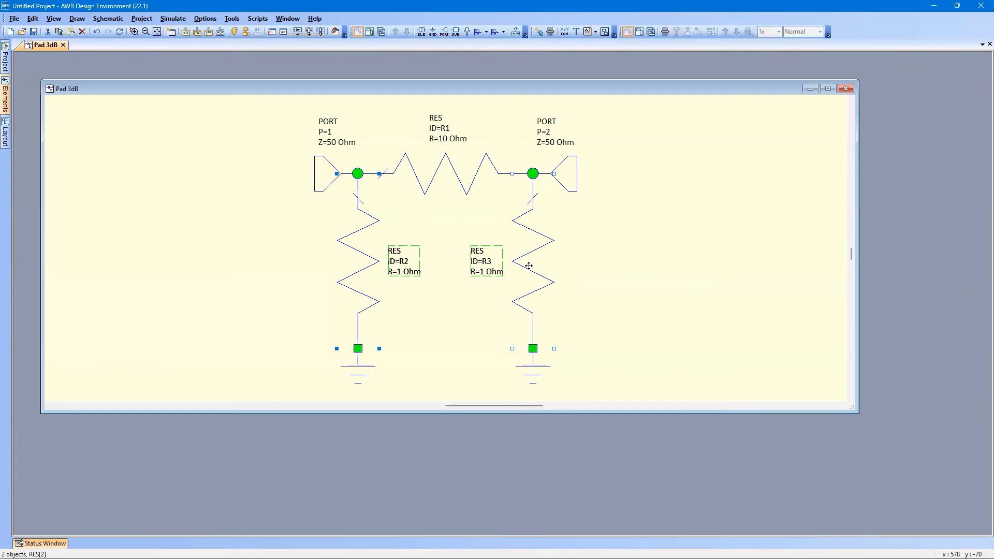
double_click(529, 265)
left_click(403, 157)
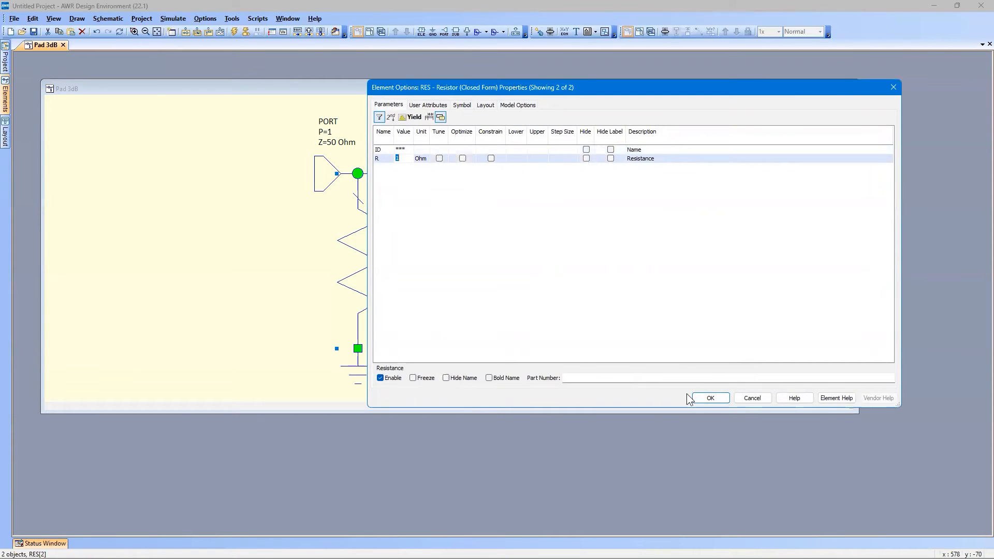
left_click(752, 399)
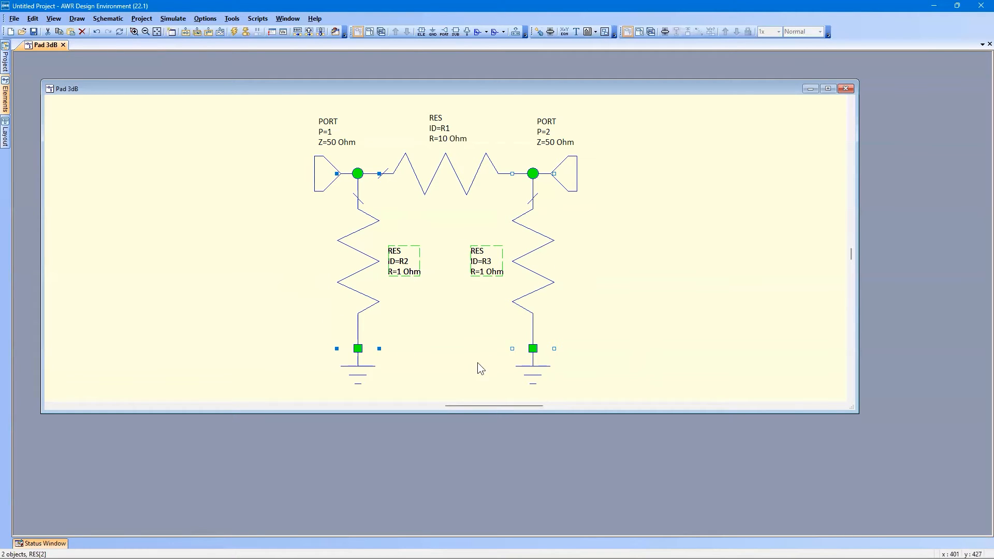
Step: Set the resistance of both selected resistors, R2 and R3, to the variable R_sh
double_click(357, 258)
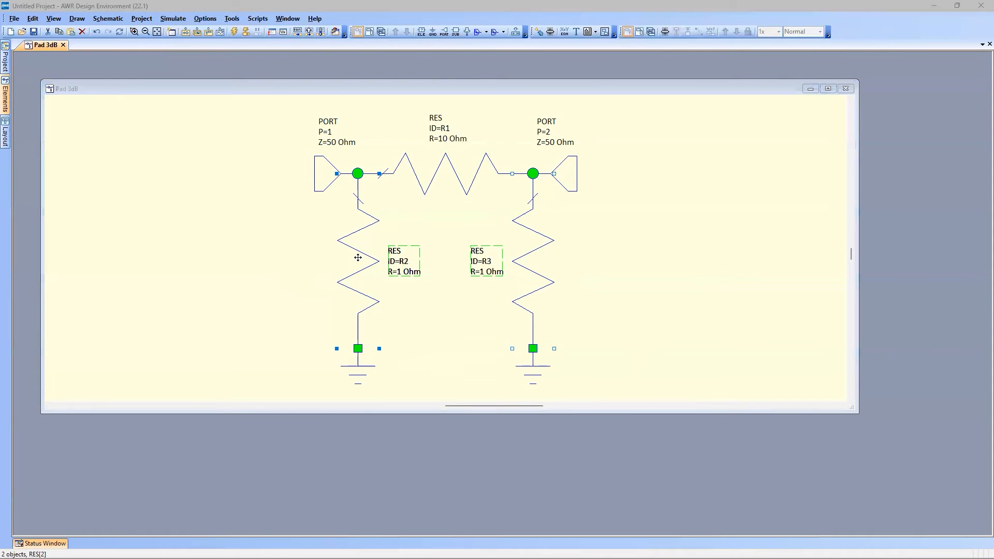
left_click(403, 157)
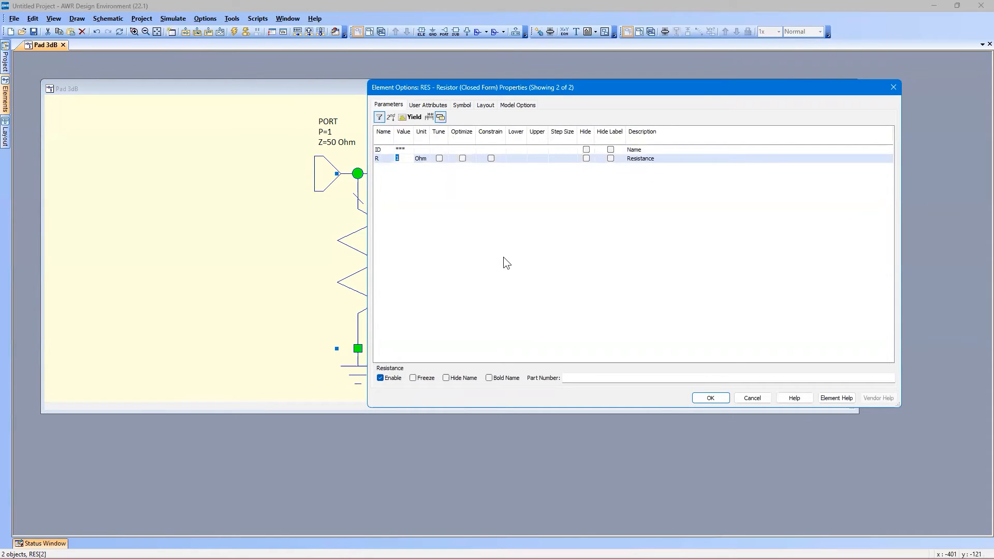
type("R_sh")
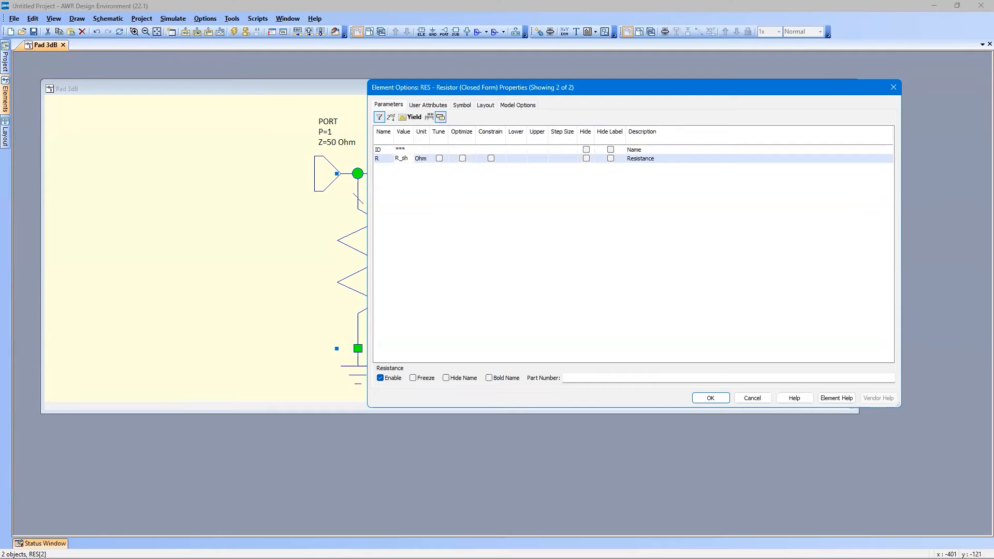
key("Return")
left_click(710, 398)
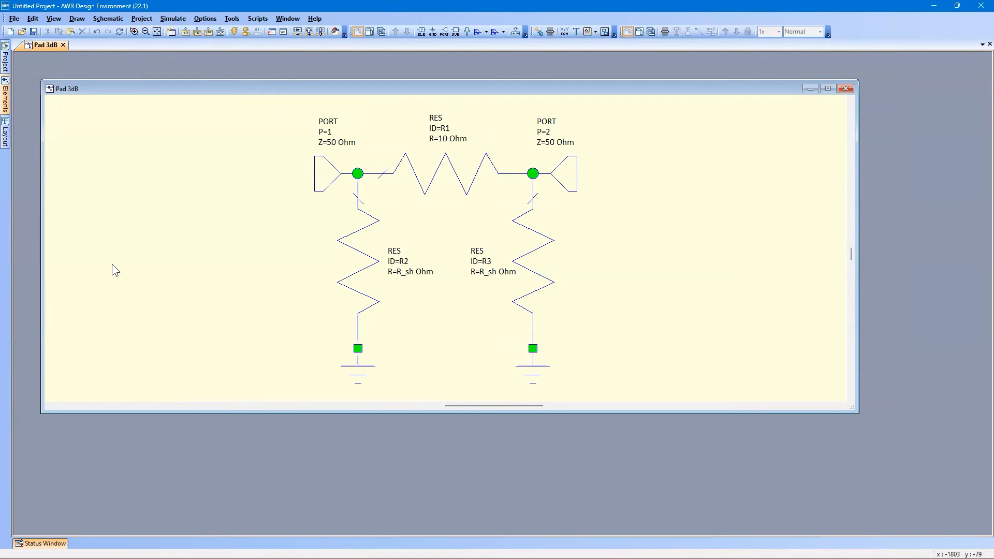
Step: Add the equation "R_sh = 200" in the empty area left of the resistor circuit
left_click(79, 20)
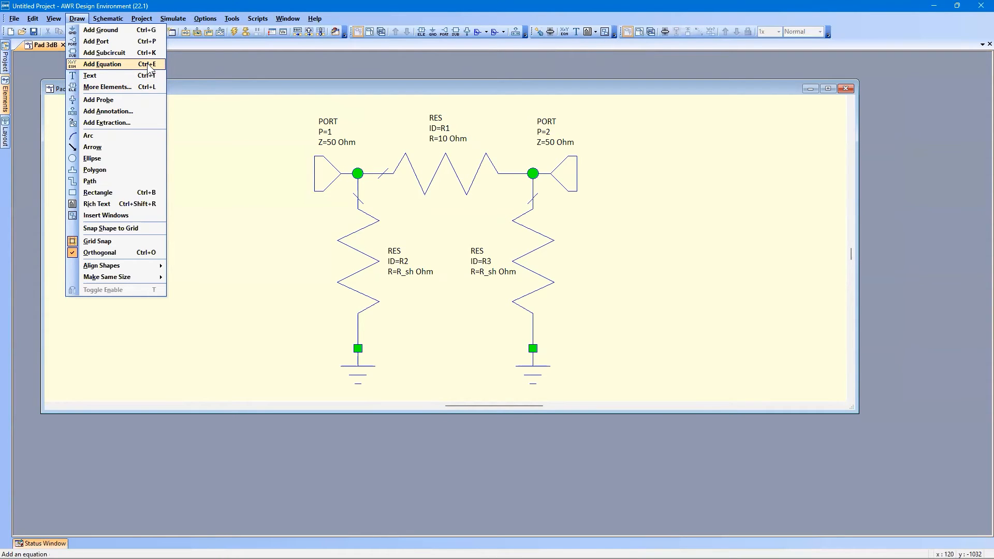
left_click(95, 65)
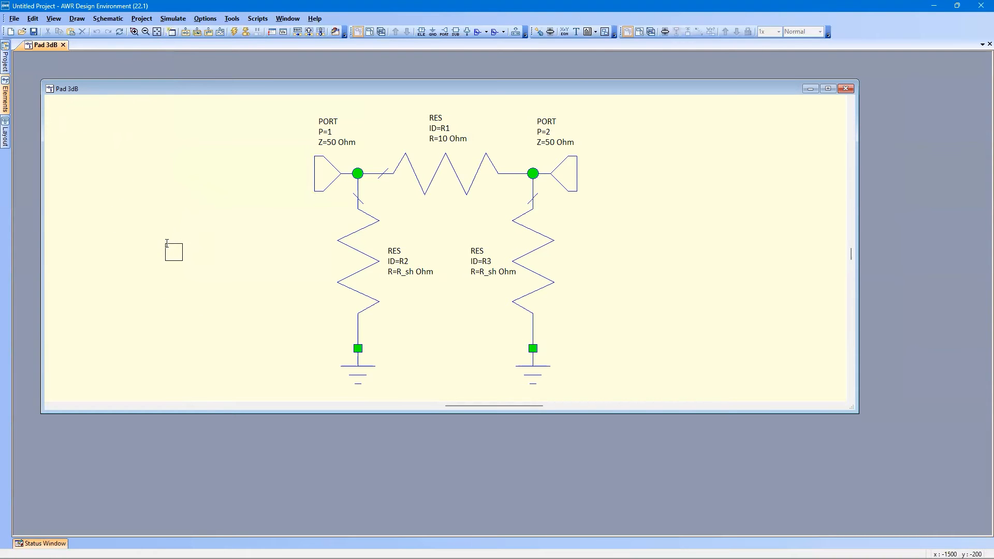
scroll(142, 228, "up", 2)
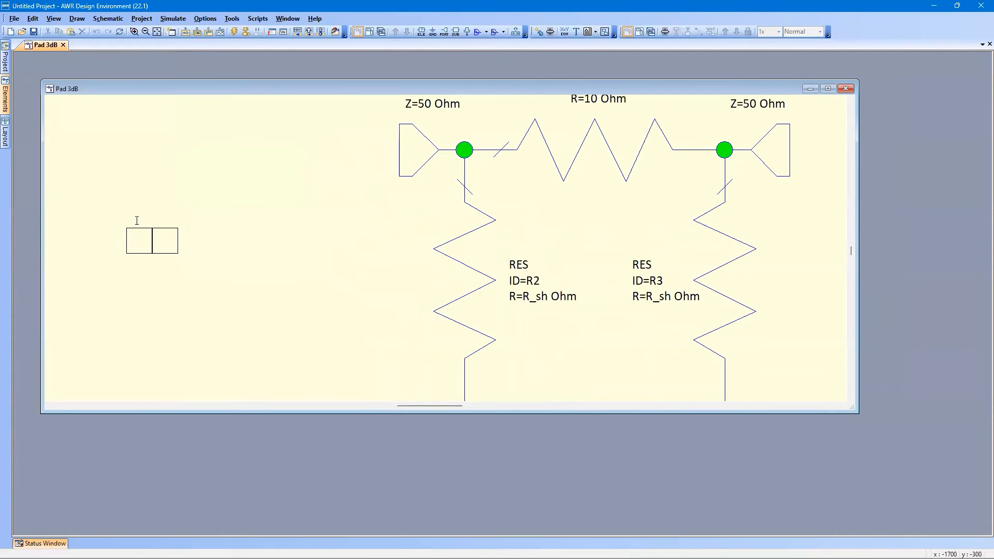
left_click(136, 220)
type("R_sh")
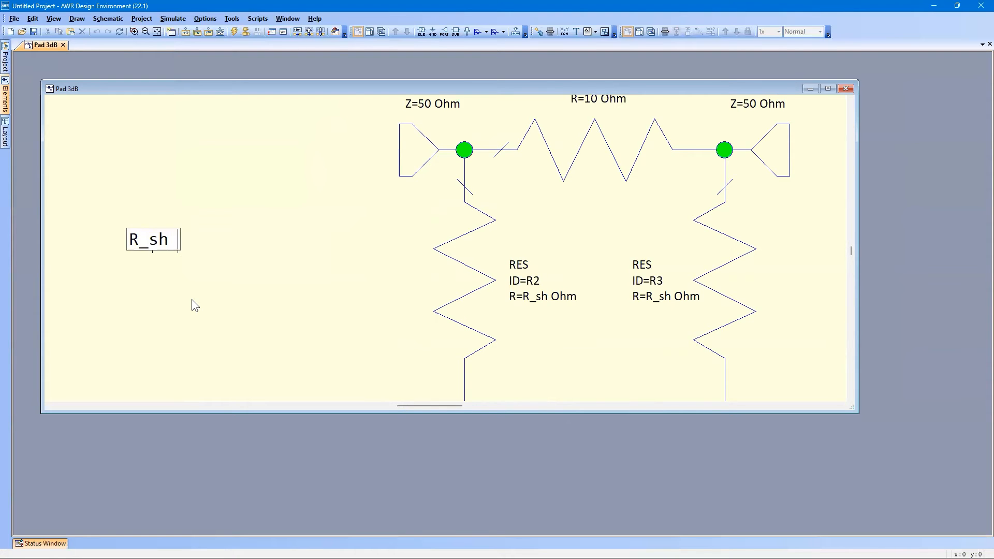
type(" =")
type("200")
left_click(191, 299)
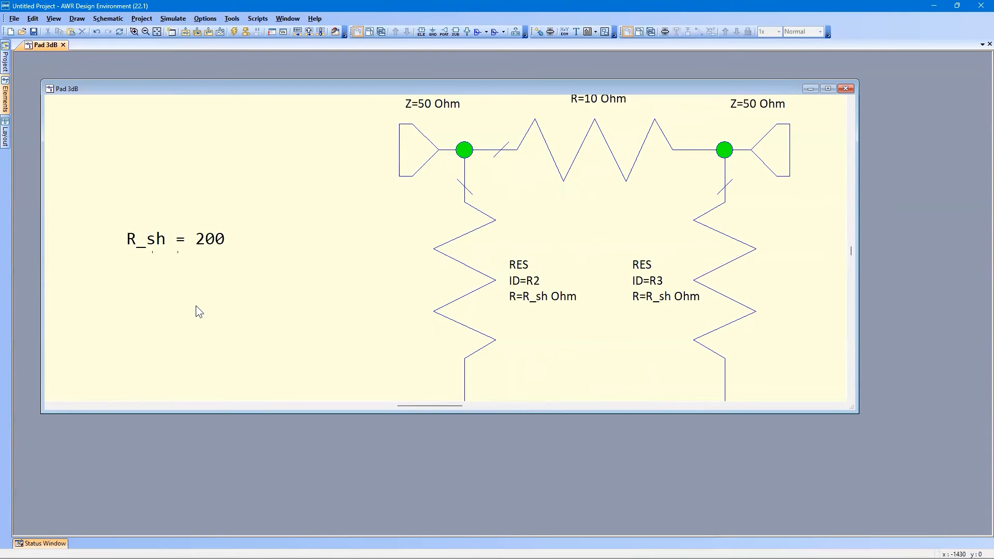
Step: Change the variable name in the equation to lowercase so it reads "r_sh = 200"
scroll(196, 305, "up", 3)
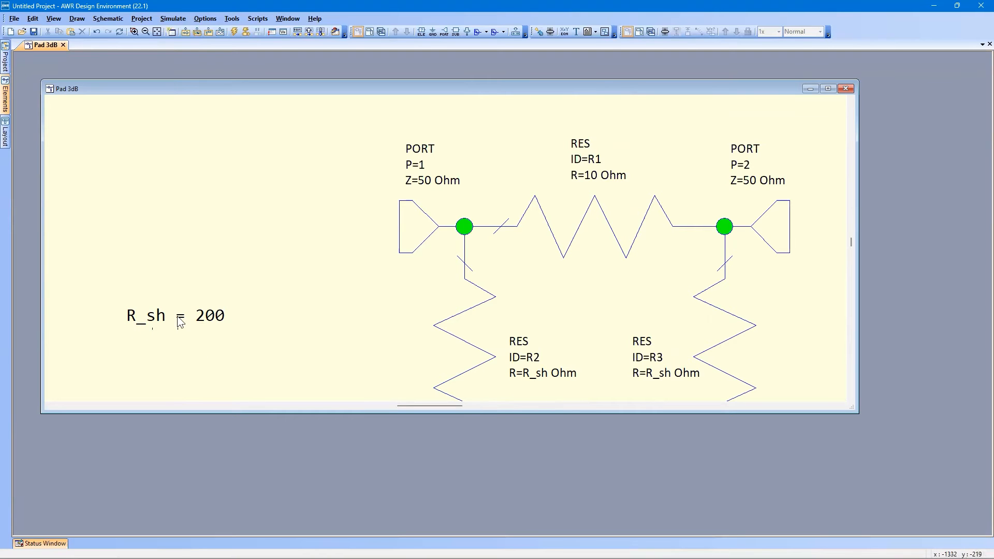
double_click(132, 316)
key("shift+Right")
type("r")
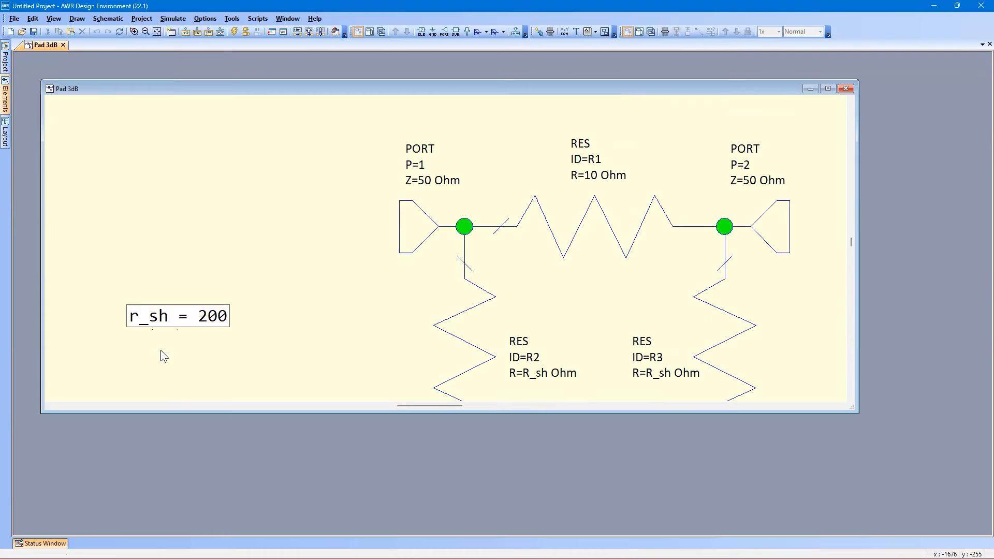
key("Return")
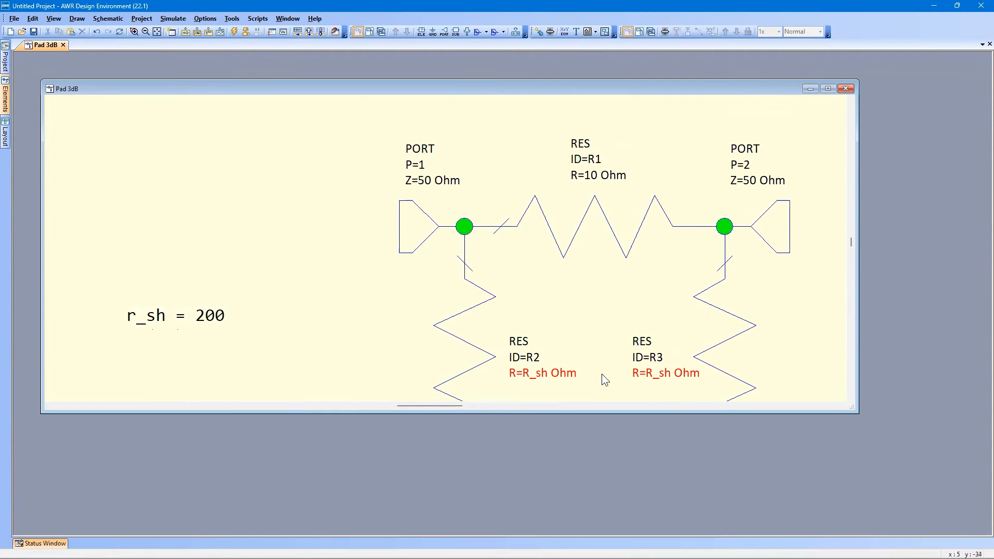
Step: Change the variable name in the equation back to uppercase so it reads "R_sh = 200"
double_click(134, 317)
key("shift+Left")
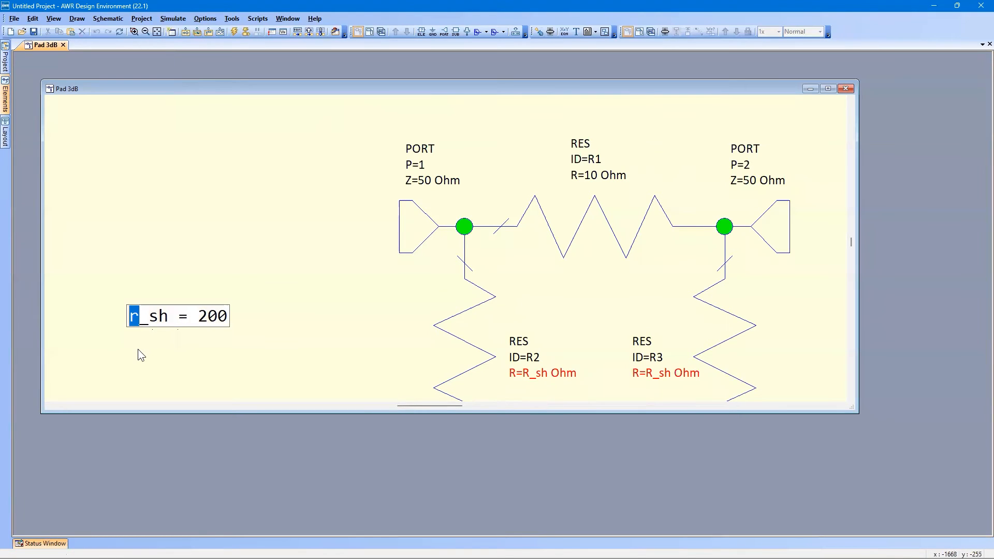
type("R")
key("Return")
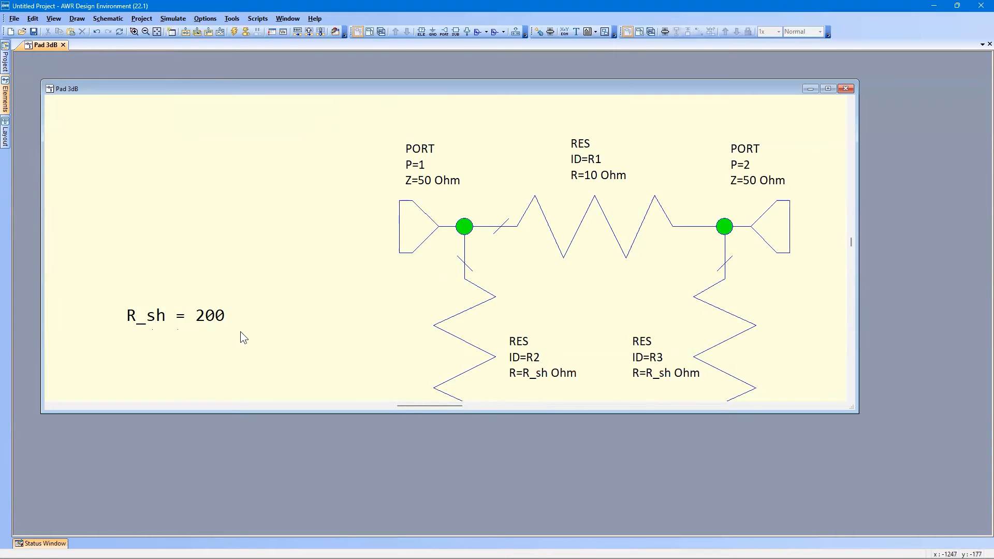
Step: Create a new rectangular graph named "S Parameters"
left_click(221, 32)
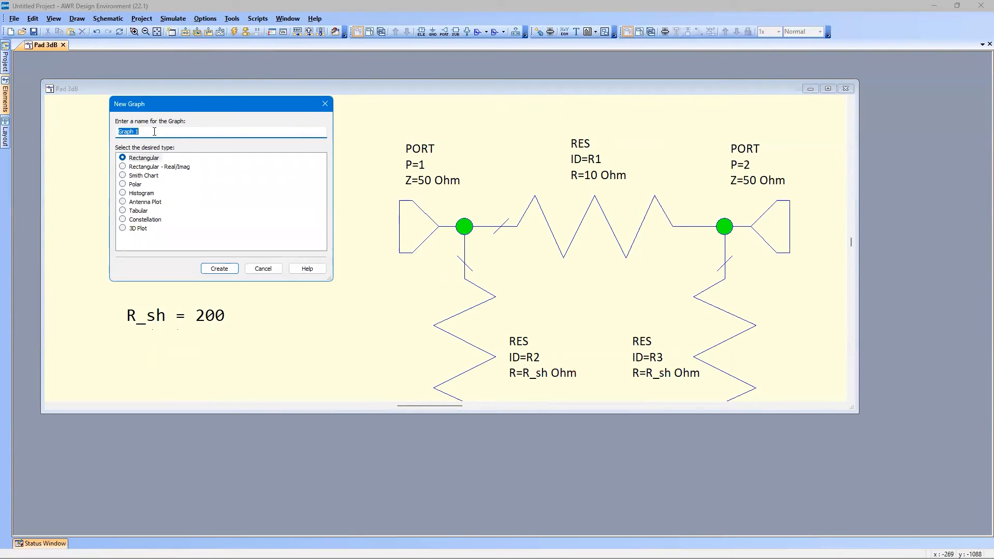
type("S Parameters")
key("Return")
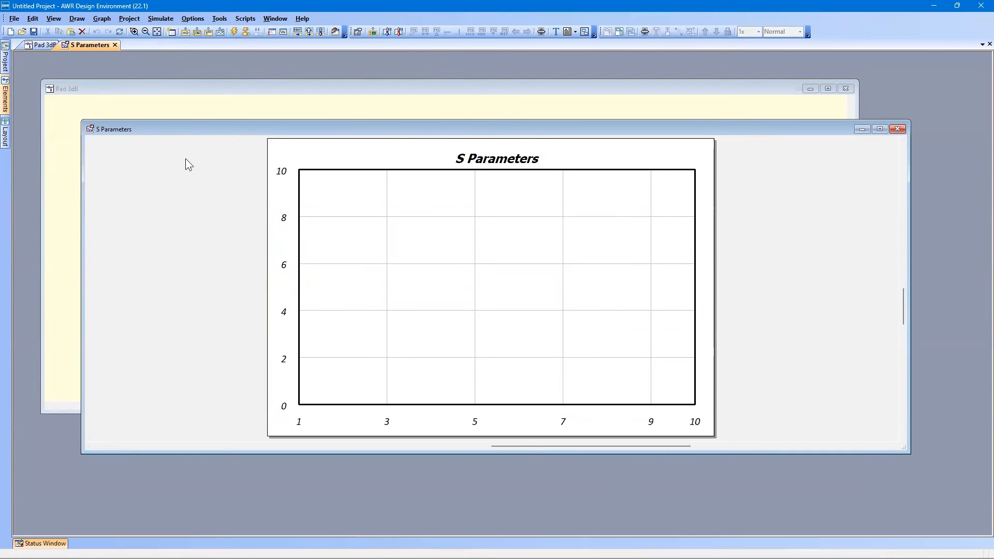
Step: Tile the Pad 3dB schematic and the S Parameters graph vertically and fit the whole schematic in its window
left_click(185, 110)
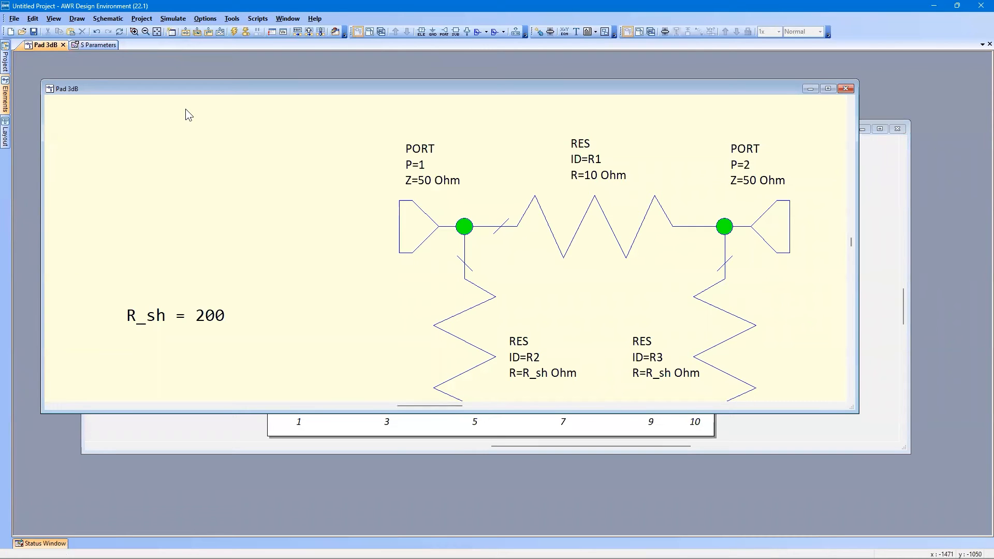
left_click(288, 18)
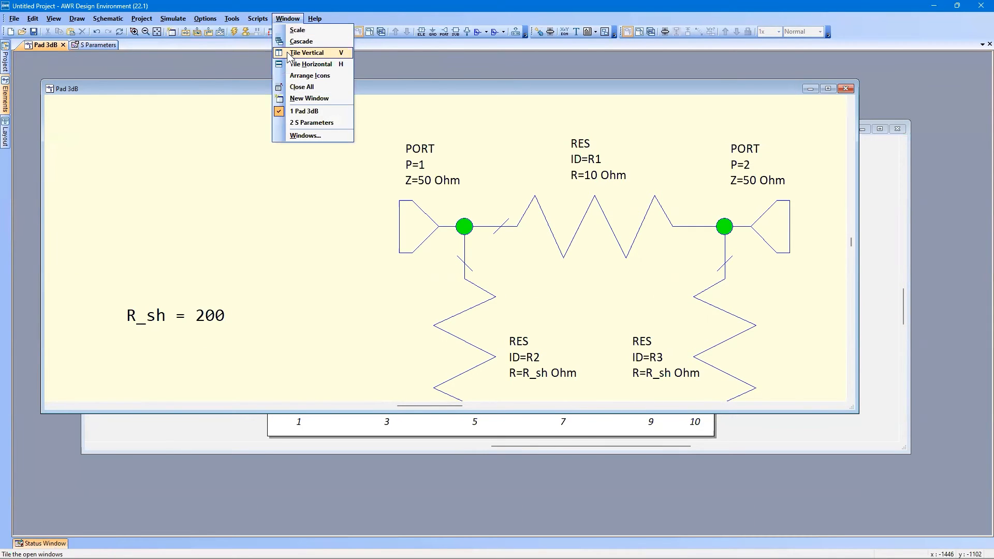
left_click(306, 52)
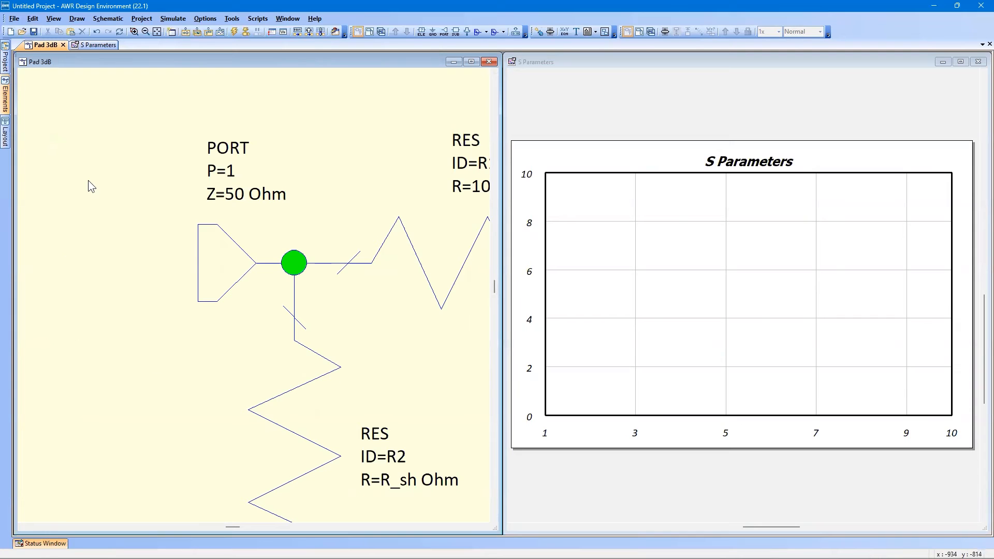
key("Home")
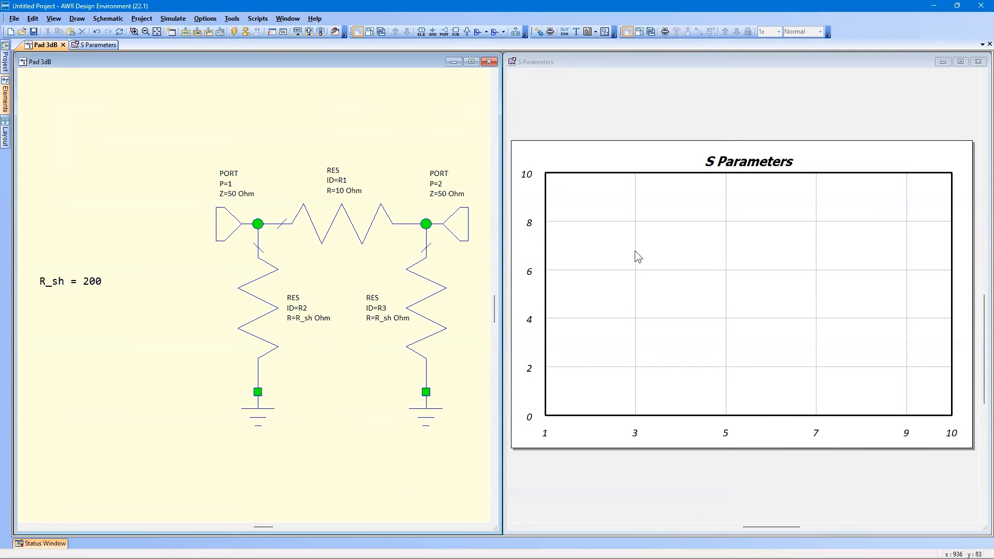
Step: Add the S(1,1) port-parameter measurement of Pad 3dB to the S Parameters graph, as magnitude in dB
right_click(702, 256)
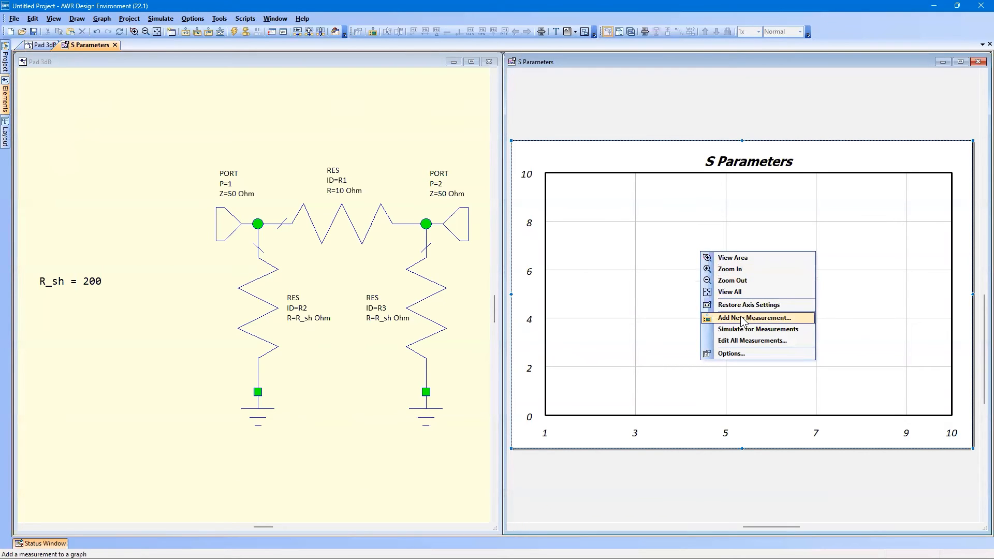
left_click(711, 322)
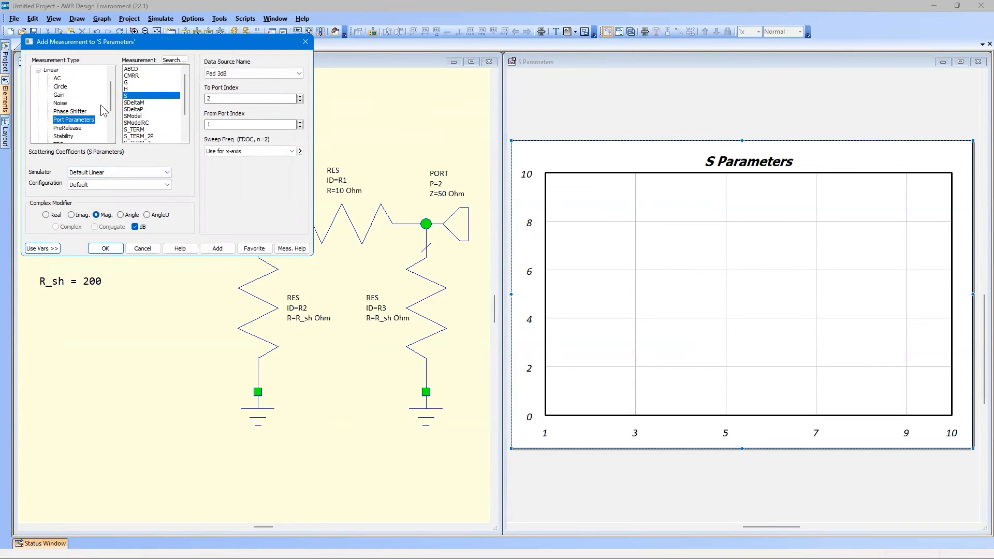
left_click(155, 95)
left_click(277, 71)
left_click(277, 72)
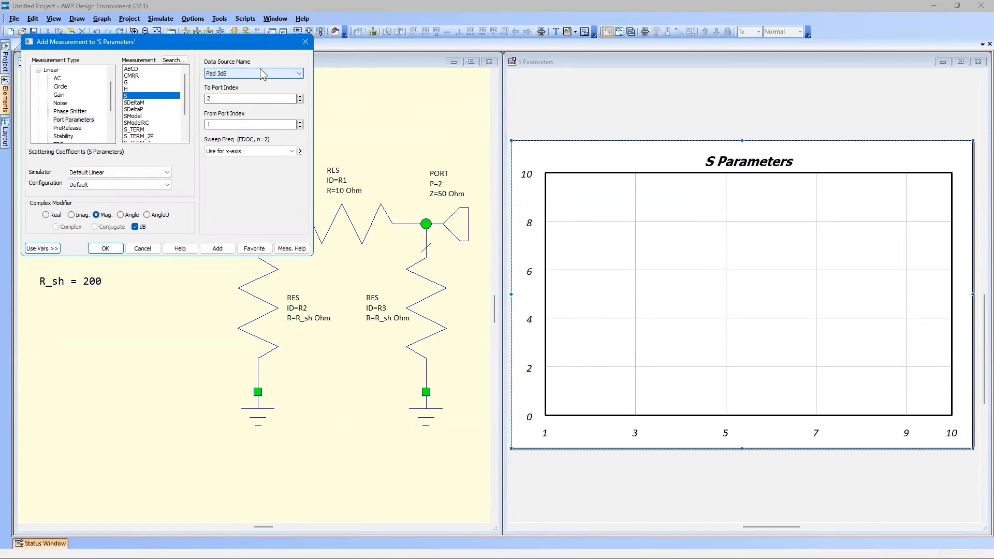
left_click(300, 101)
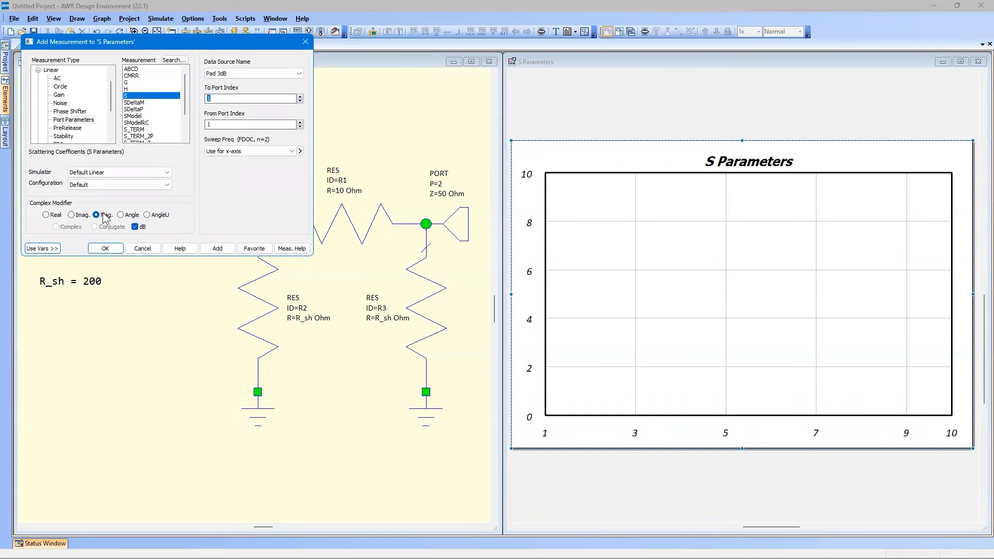
left_click(135, 228)
left_click(135, 227)
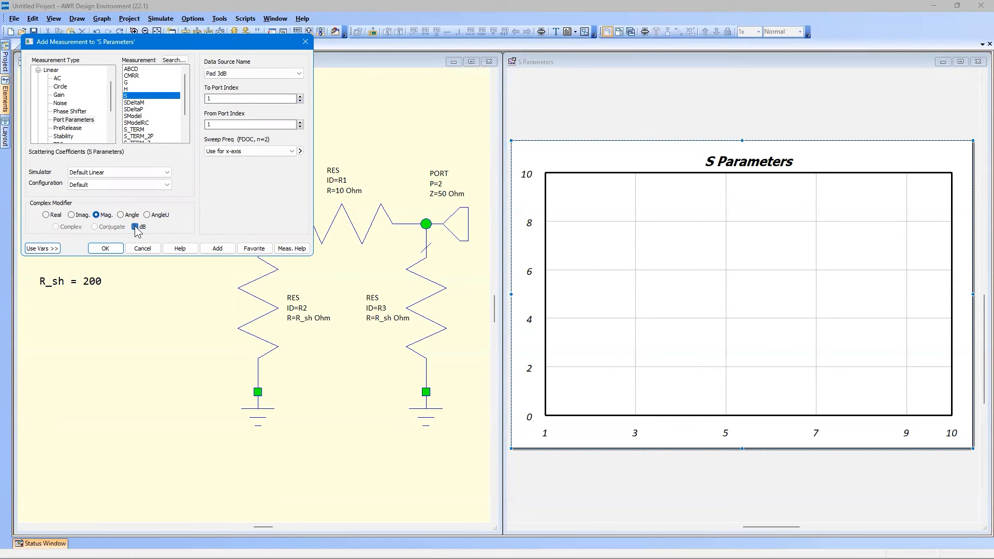
left_click(220, 249)
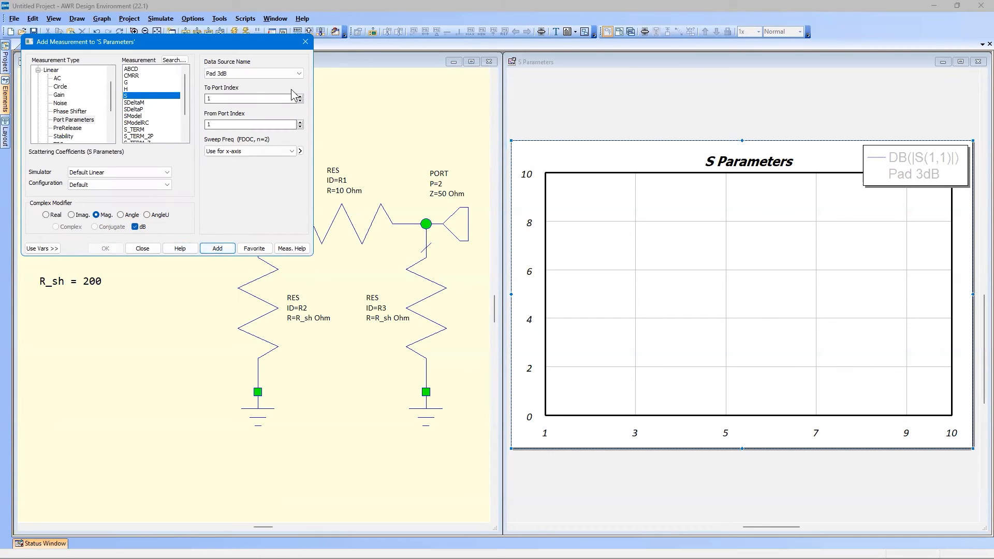
Step: Add the S(2,1) measurement in dB to the same graph and run the simulation
left_click(299, 96)
left_click(216, 249)
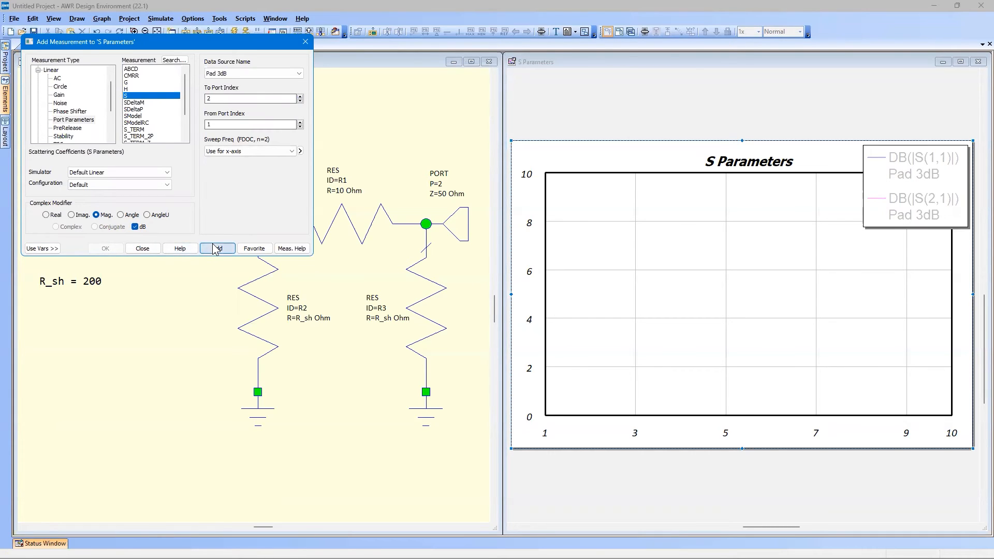
left_click(142, 249)
left_click(646, 244)
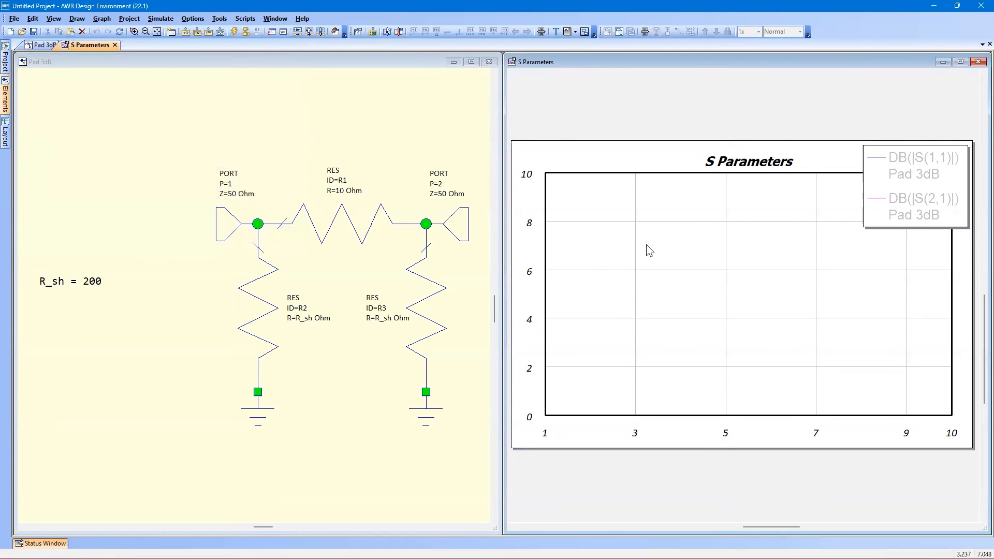
left_click(234, 33)
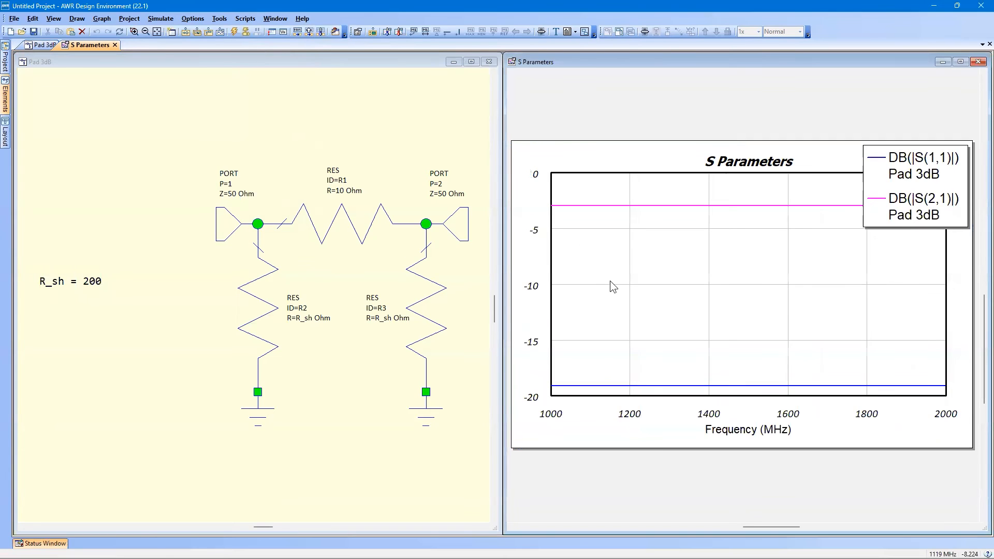
Step: Trace the S(2,1) and S(1,1) curves on the graph to read their values
left_click(685, 207)
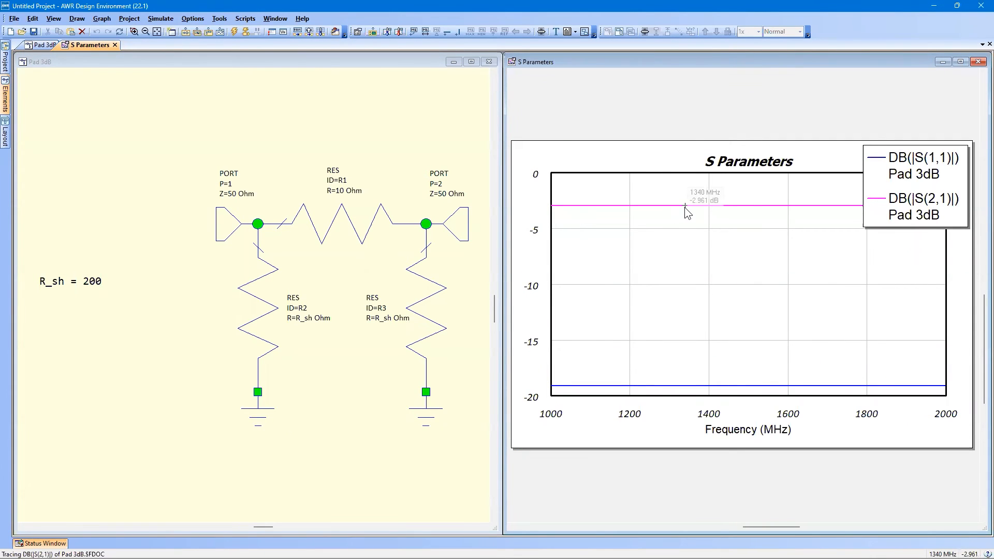
mouse_move(685, 207)
left_mouse_down()
mouse_move(738, 210)
mouse_move(669, 213)
mouse_move(812, 220)
mouse_move(708, 220)
left_mouse_up()
left_click_drag(708, 219, 708, 222)
left_click_drag(708, 385, 747, 387)
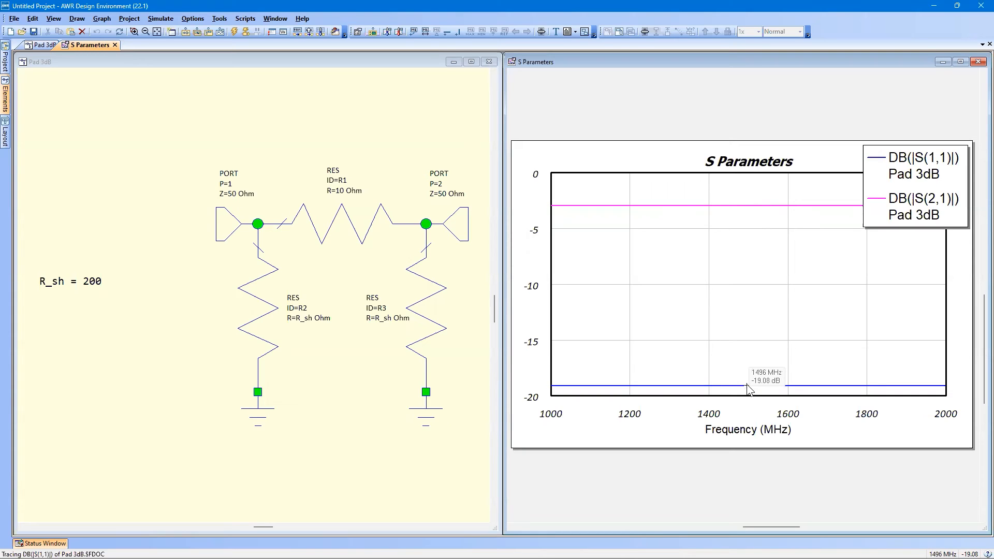
left_click_drag(747, 386, 747, 386)
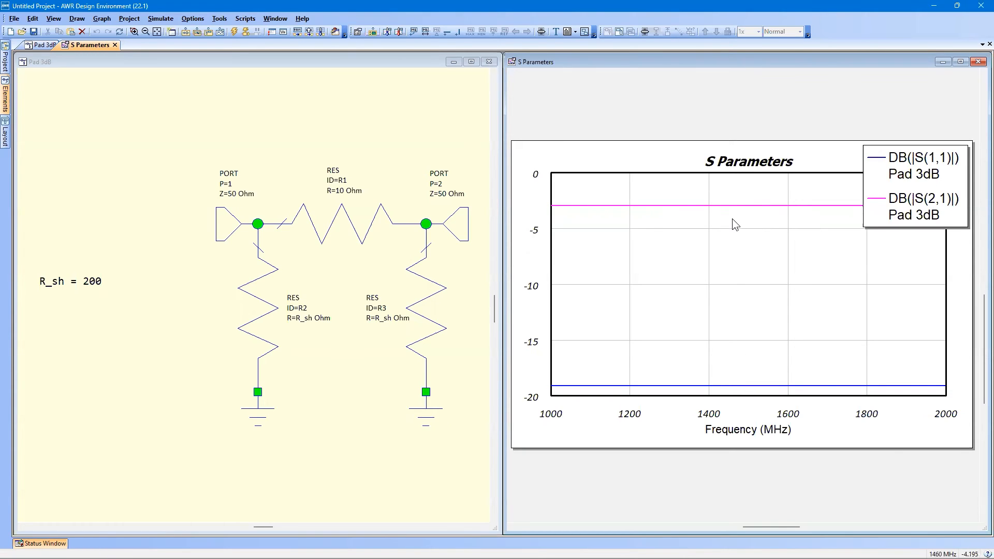
Step: Place a marker on the S(2,1) trace at about 1462 MHz and move its label below the trace
left_click(727, 267)
right_click(727, 268)
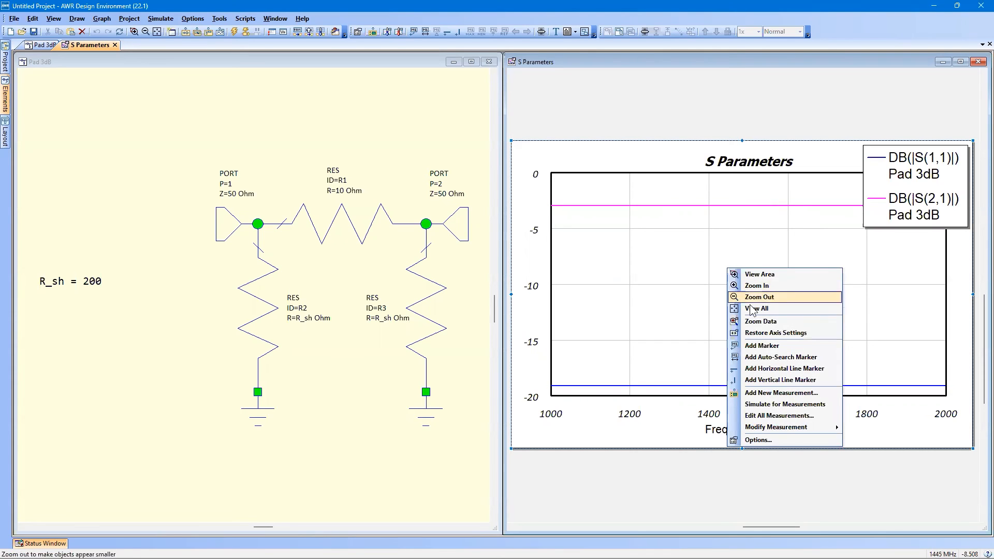
left_click(770, 347)
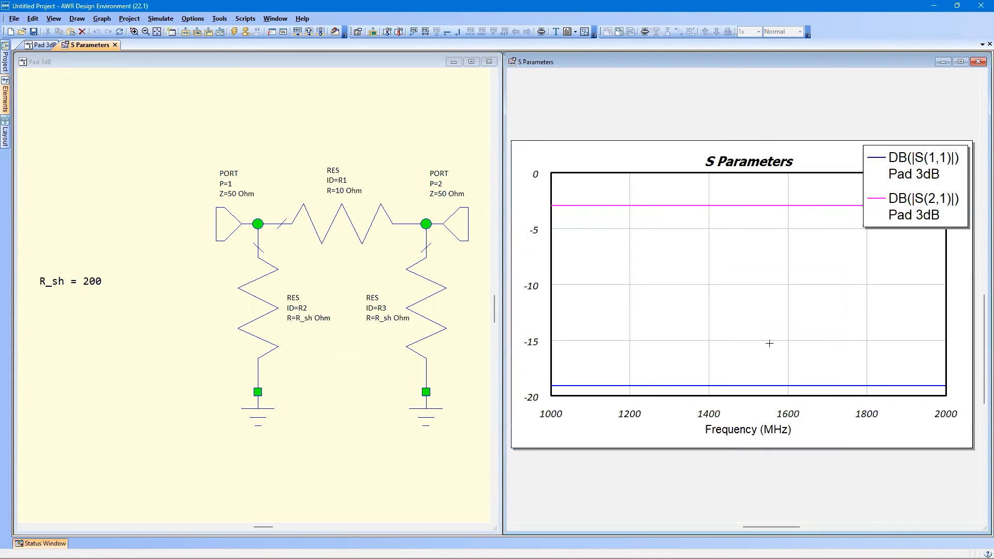
left_click(733, 207)
left_click_drag(779, 186, 809, 252)
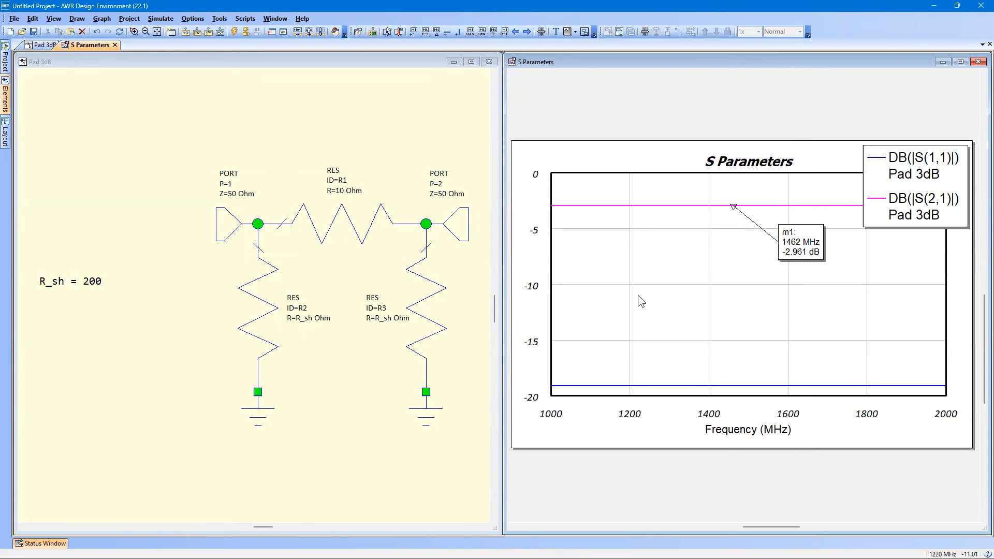
Step: Place a second marker on the S(1,1) trace at about 1214 MHz
right_click(592, 290)
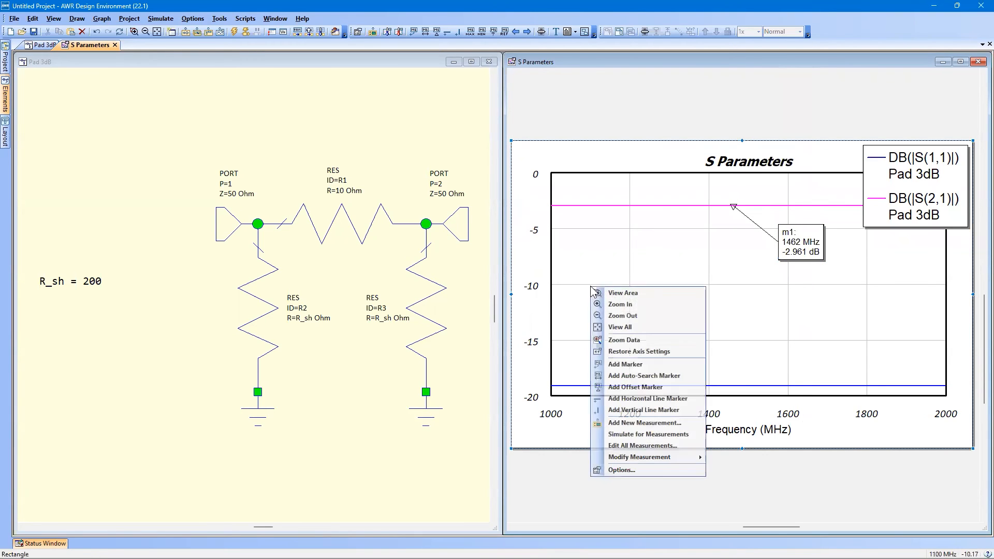
left_click(646, 365)
left_click(635, 385)
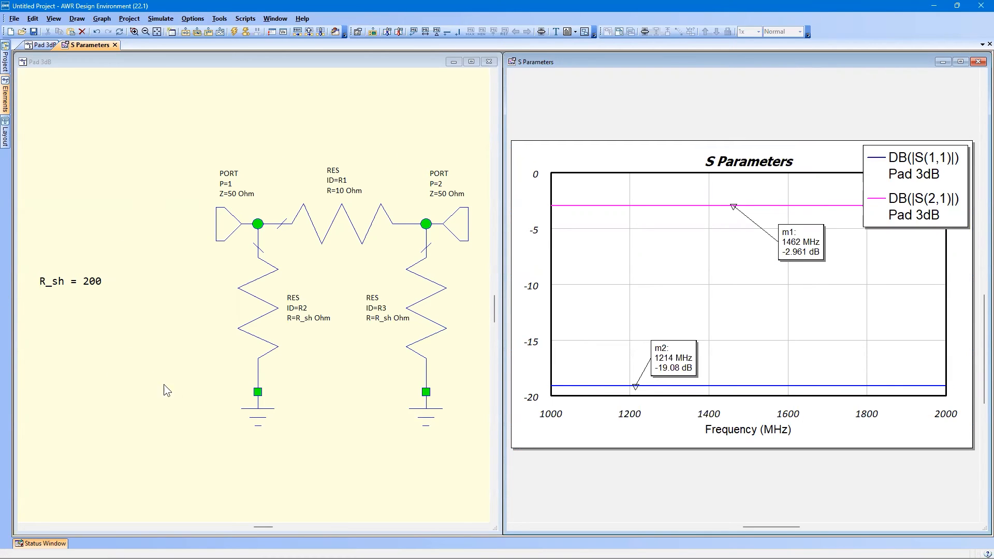
Step: Enable tuning and constraining for the resistance of resistor R1 and set its lower limit to 10
double_click(350, 221)
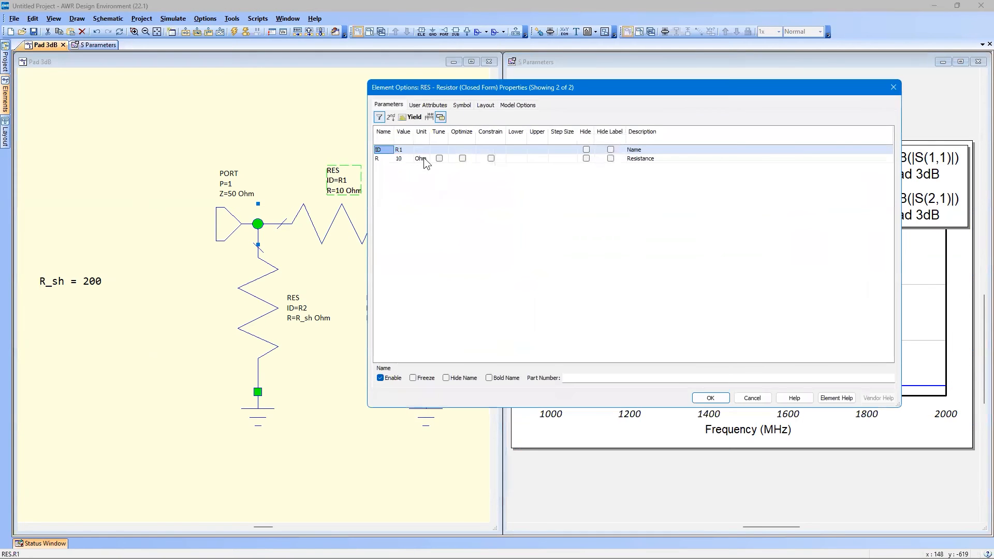
left_click(439, 158)
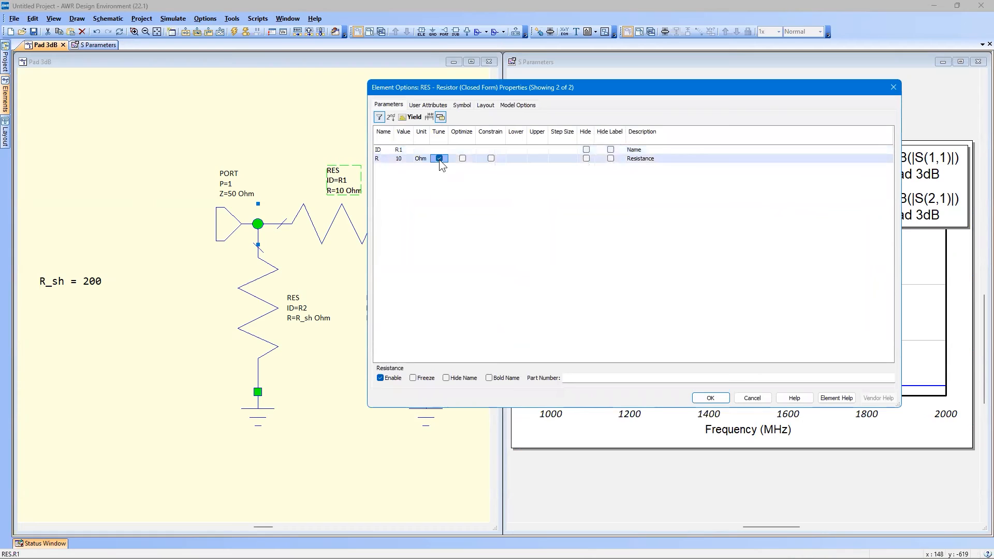
left_click(491, 159)
left_click(521, 158)
type("10")
key("Tab")
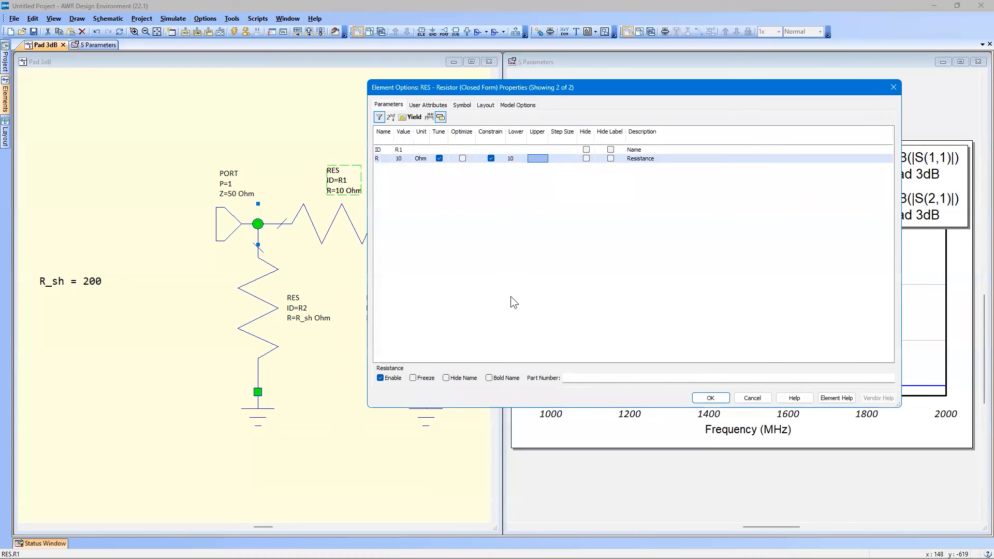
Step: Set the upper limit of R1's resistance to 15 and its step size to 0.1, and apply the settings
type("15")
key("Tab")
type("0.1")
key("shift+Tab")
key("shift+Tab")
key("Tab")
key("shift+Tab")
key("Tab")
key("Tab")
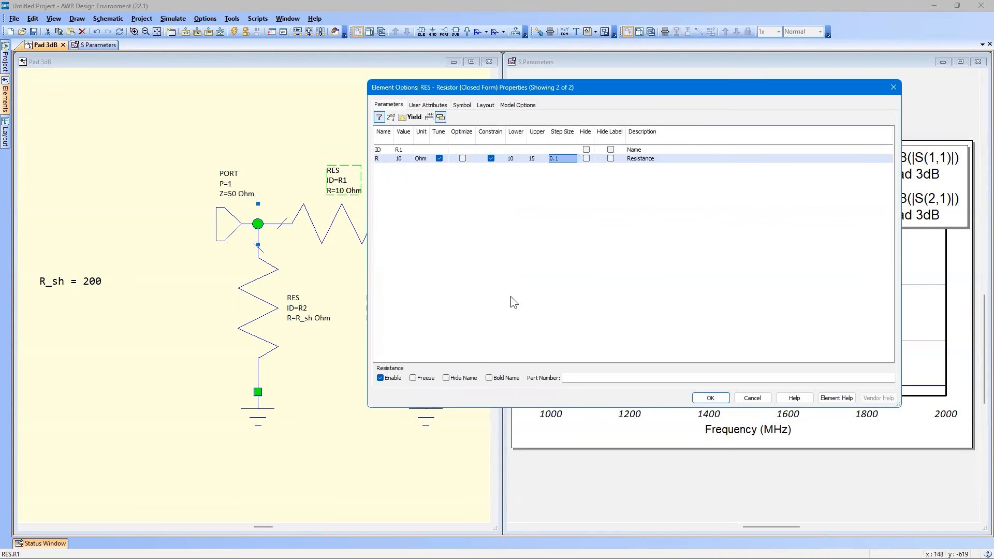
left_click(705, 398)
left_click(362, 140)
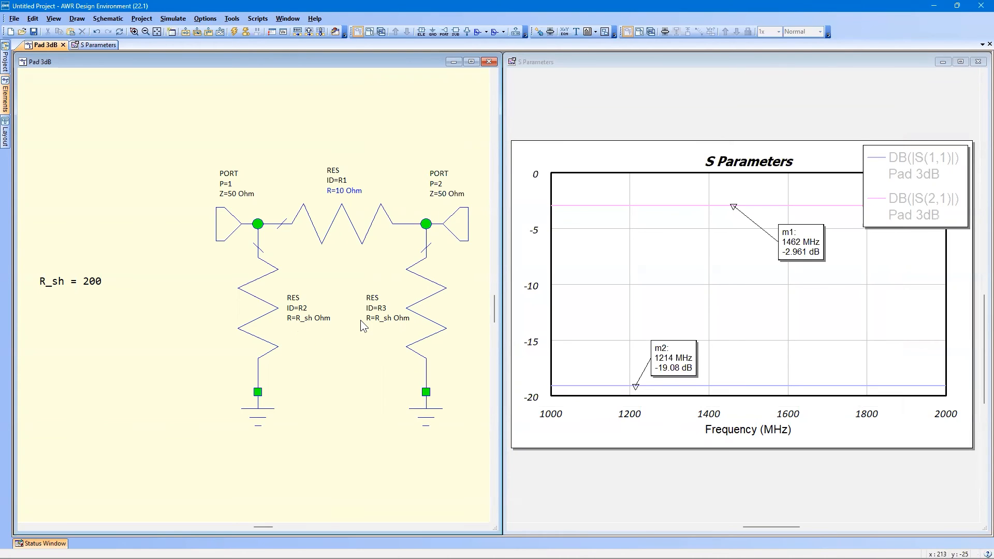
Step: Enable tuning and constraining for the variable R_sh with a lower bound of 200, an upper bound of 250 and a step size of 1
right_click(65, 285)
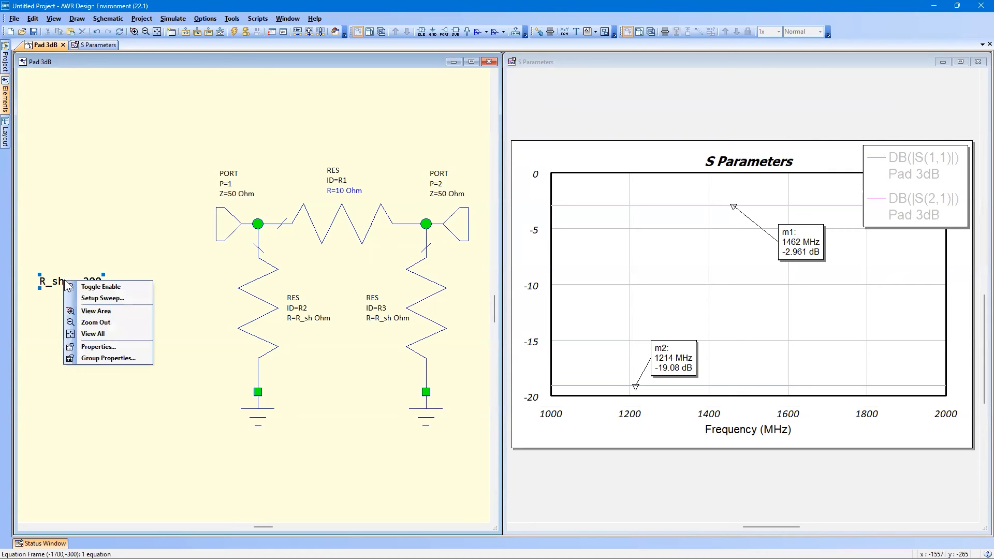
left_click(105, 347)
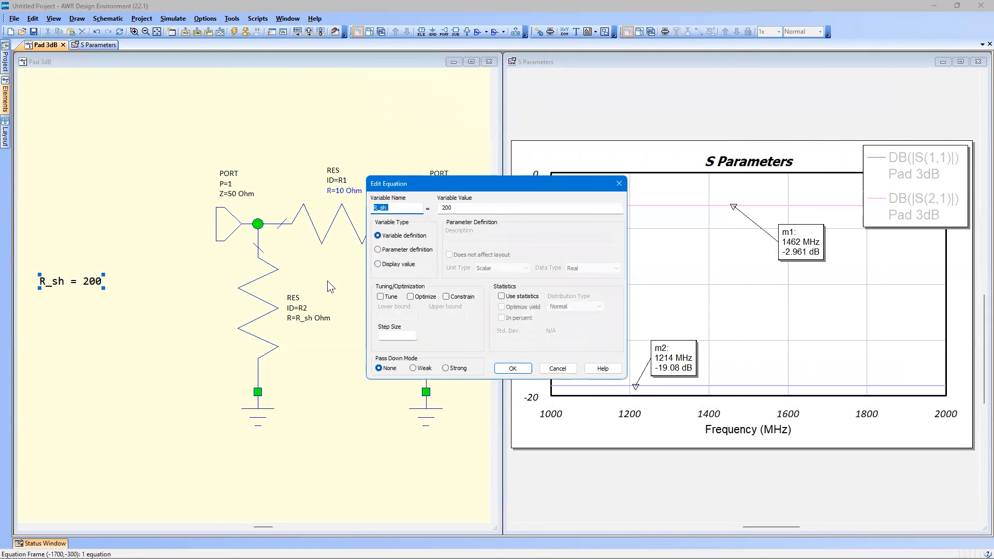
left_click(387, 298)
left_click(447, 298)
left_click(402, 314)
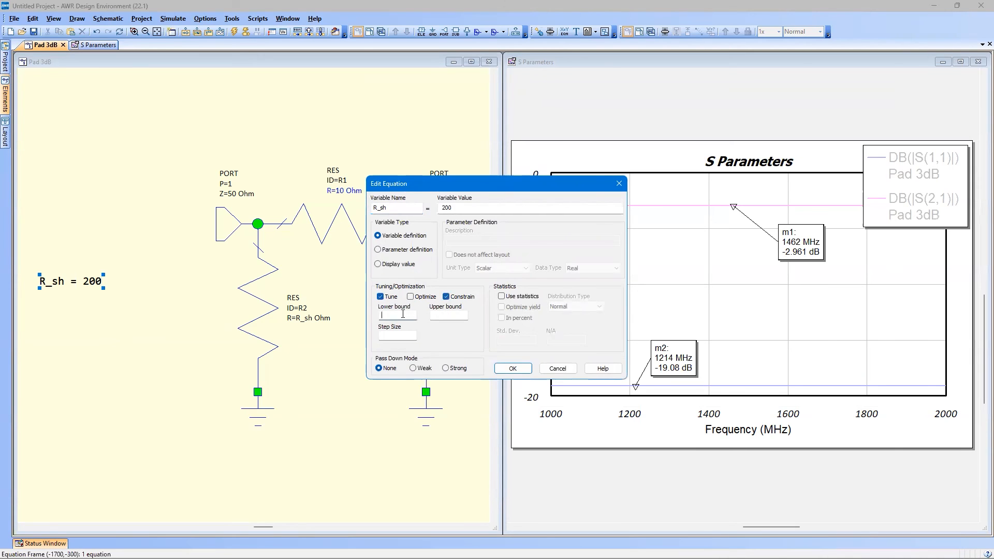
type("200")
key("Tab")
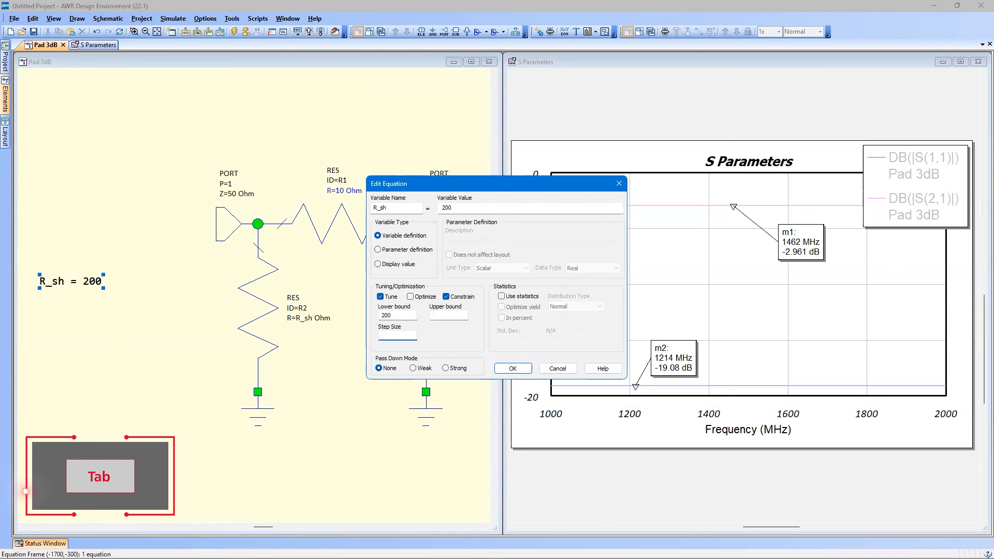
type("250")
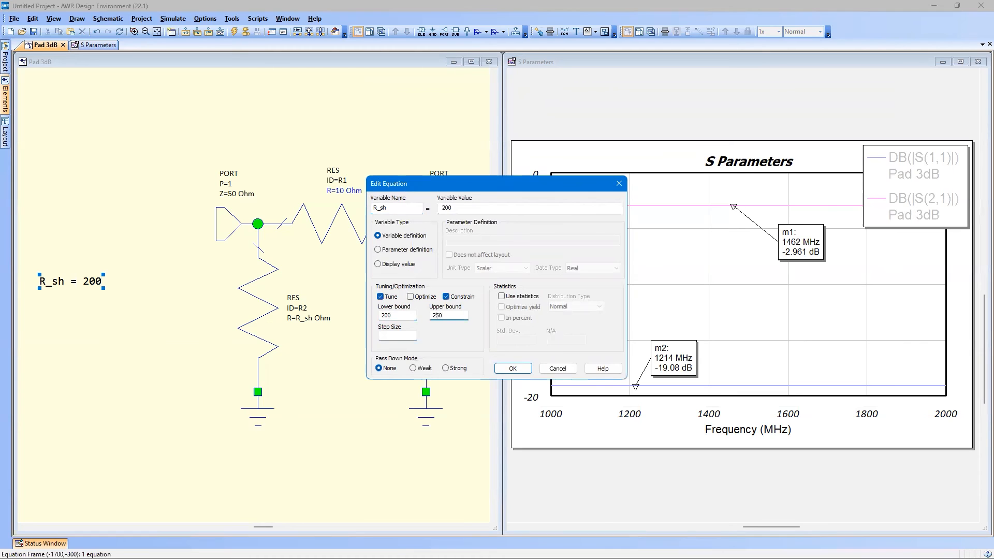
key("Tab")
left_click(514, 367)
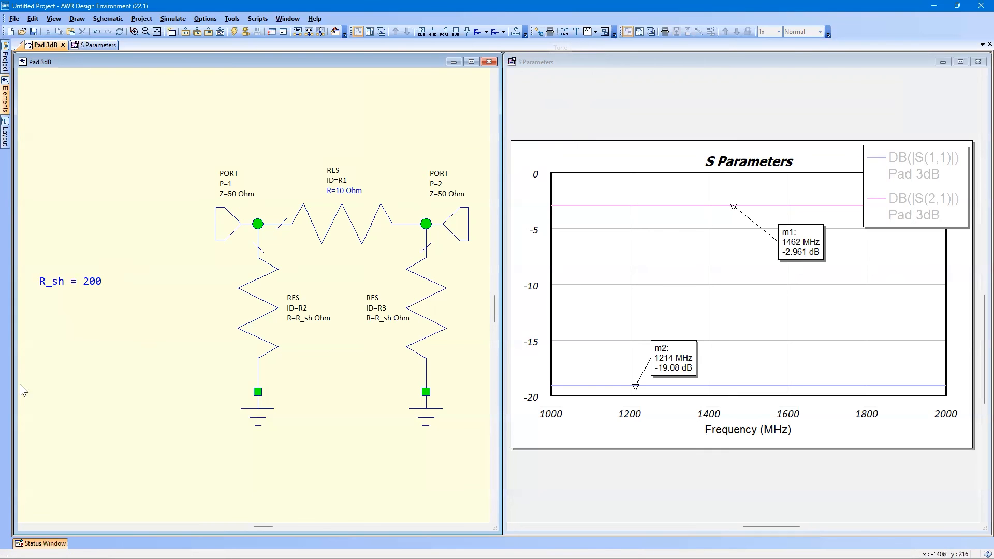
Step: Turn off tuning and constraining in the properties of the R_sh equation and apply the change
right_click(75, 286)
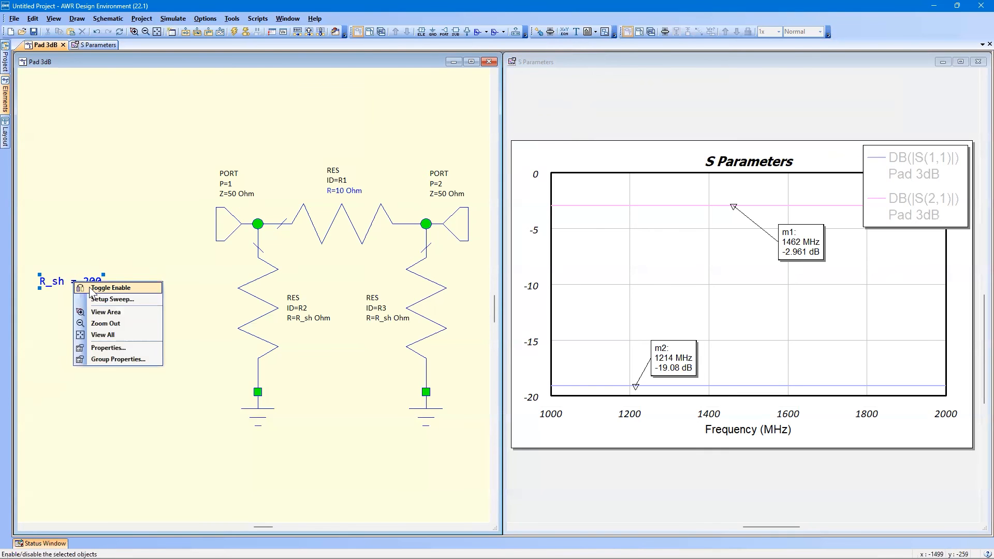
left_click(104, 348)
left_click(381, 297)
left_click(446, 296)
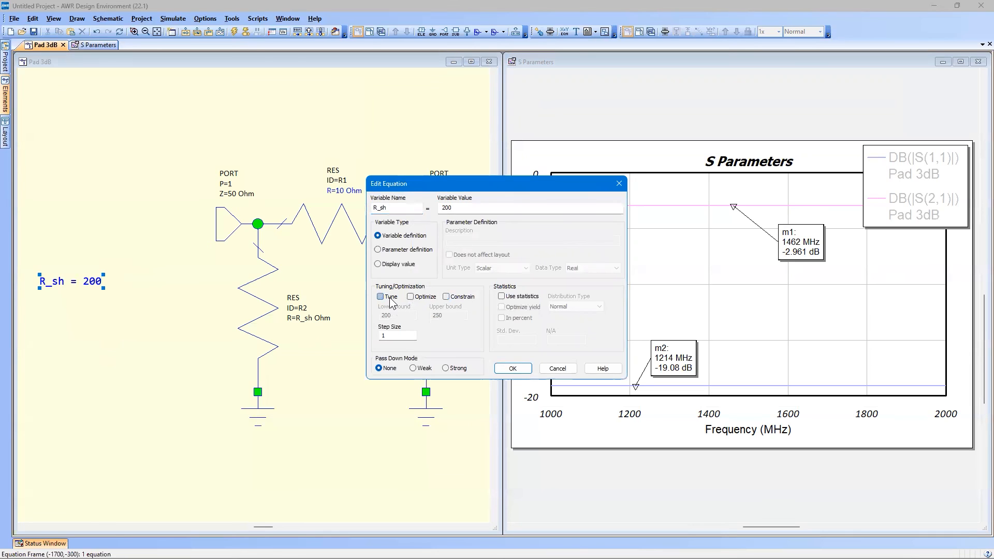
left_click(505, 367)
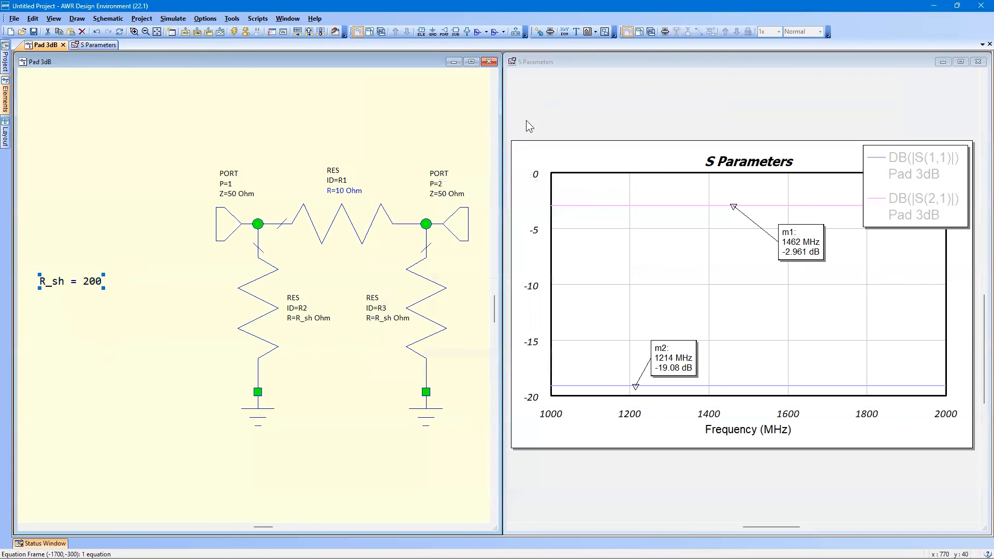
Step: Mark R_sh as tunable directly in the schematic with the Tune Tool, and turn on Constrain in its equation properties
left_click(538, 33)
key("Escape")
right_click(65, 283)
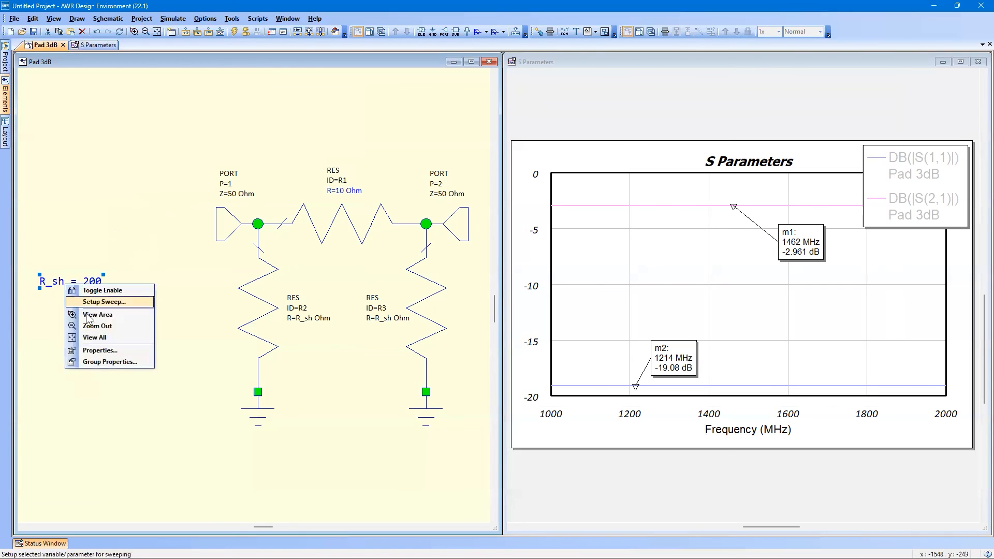
left_click(99, 351)
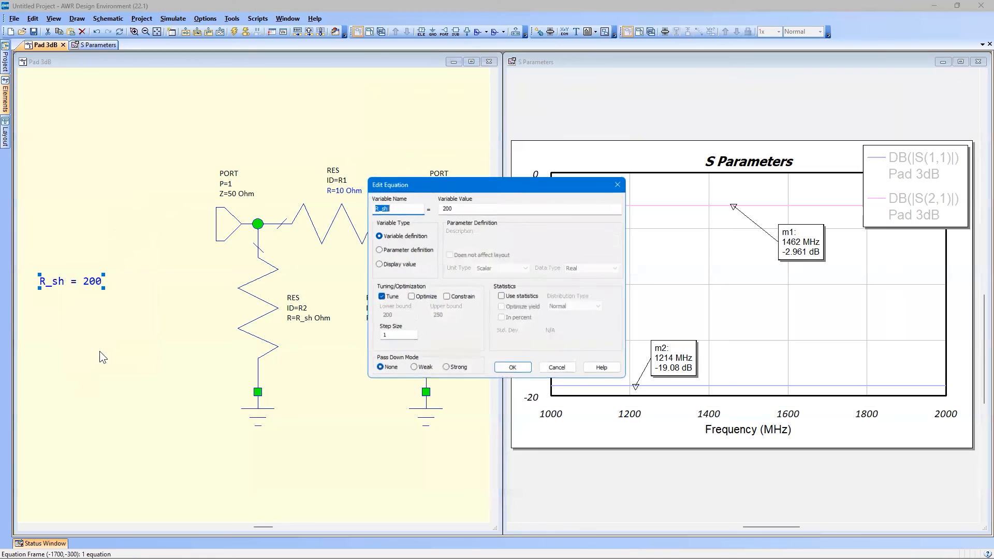
left_click(446, 297)
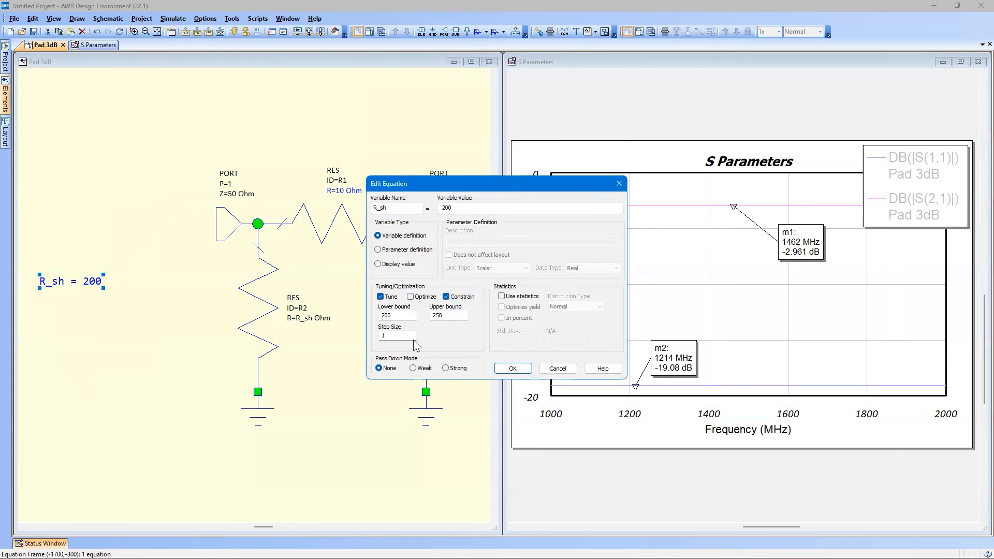
left_click(512, 368)
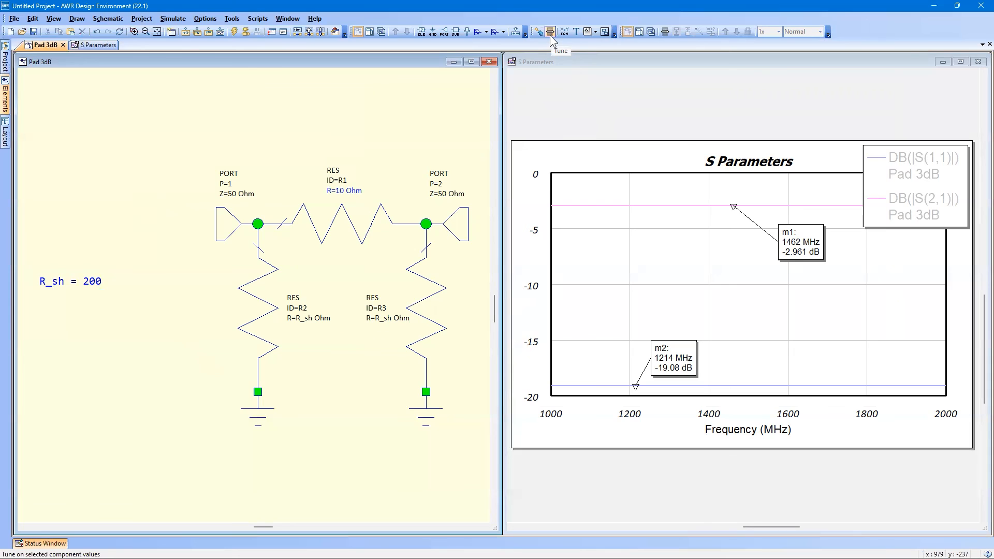
Step: Open the Tuner and tune the resistance of R1 to 10.4 Ohm
left_click(550, 36)
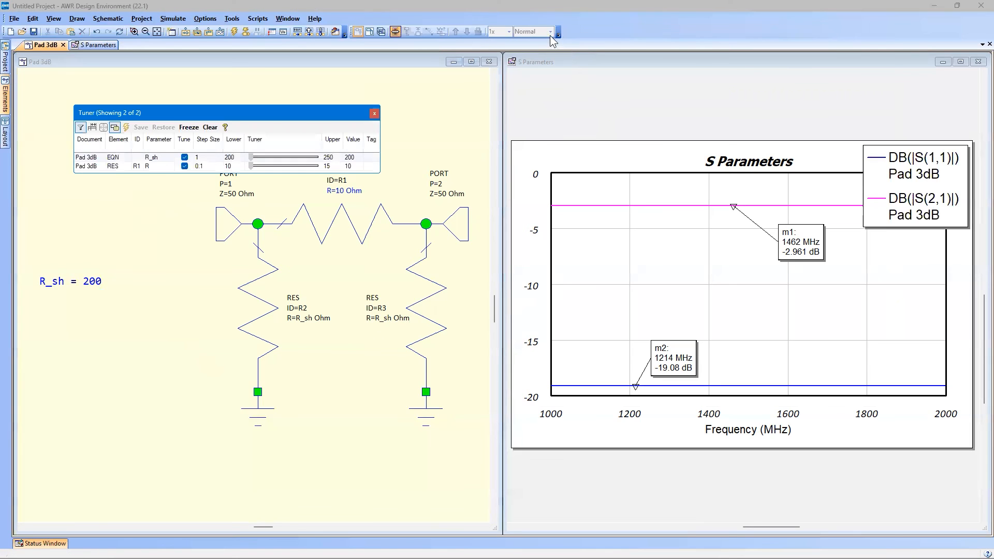
left_click(251, 166)
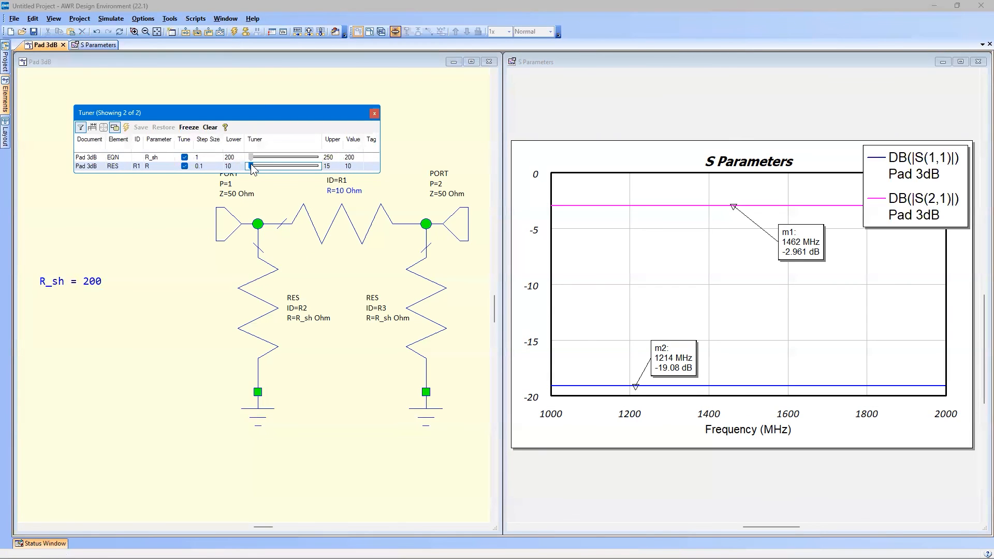
left_click_drag(251, 165, 256, 166)
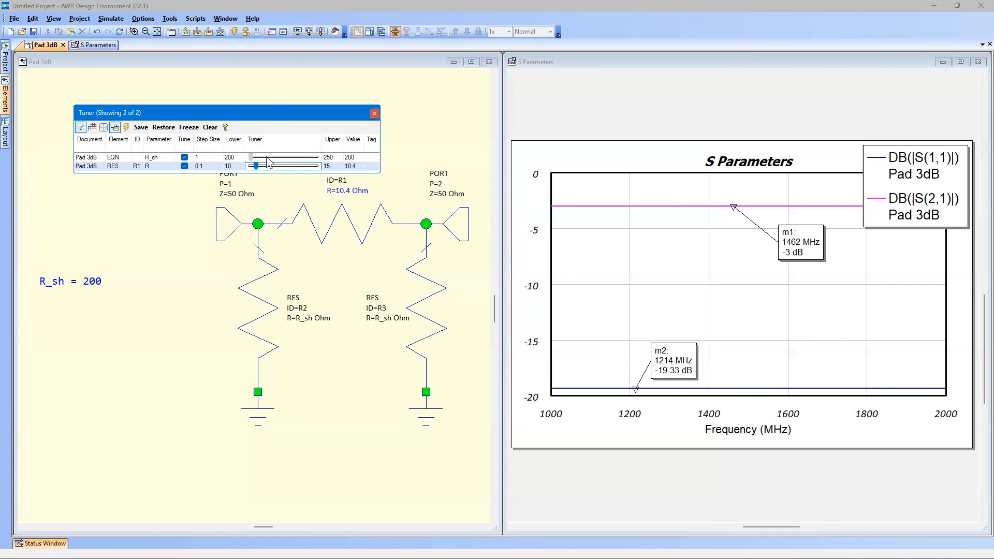
Step: Tune R_sh to 240 and the resistance of R1 to 14 Ohm, and close the Tuner
mouse_move(251, 157)
left_mouse_down()
mouse_move(347, 171)
mouse_move(289, 171)
mouse_move(317, 172)
mouse_move(304, 173)
left_mouse_up()
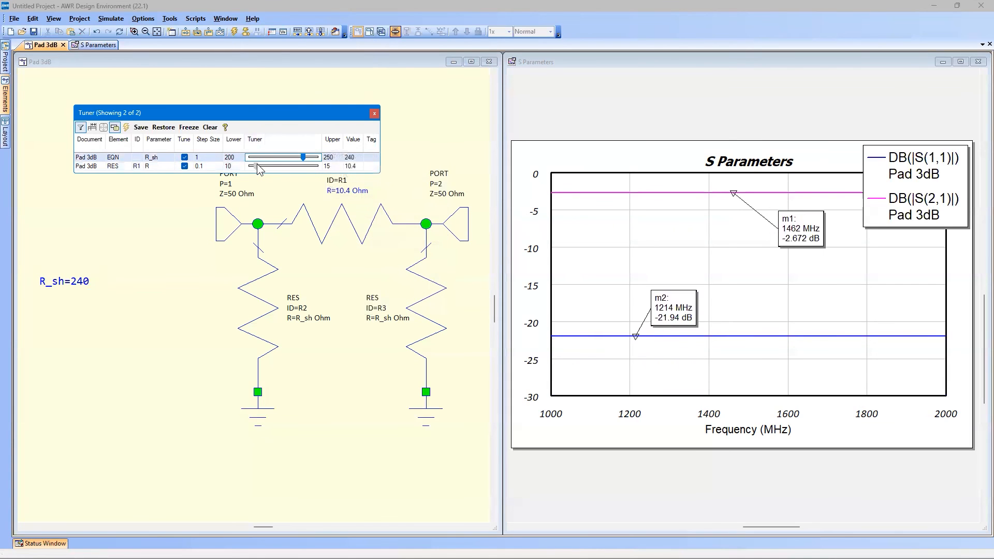
left_click_drag(255, 166, 304, 166)
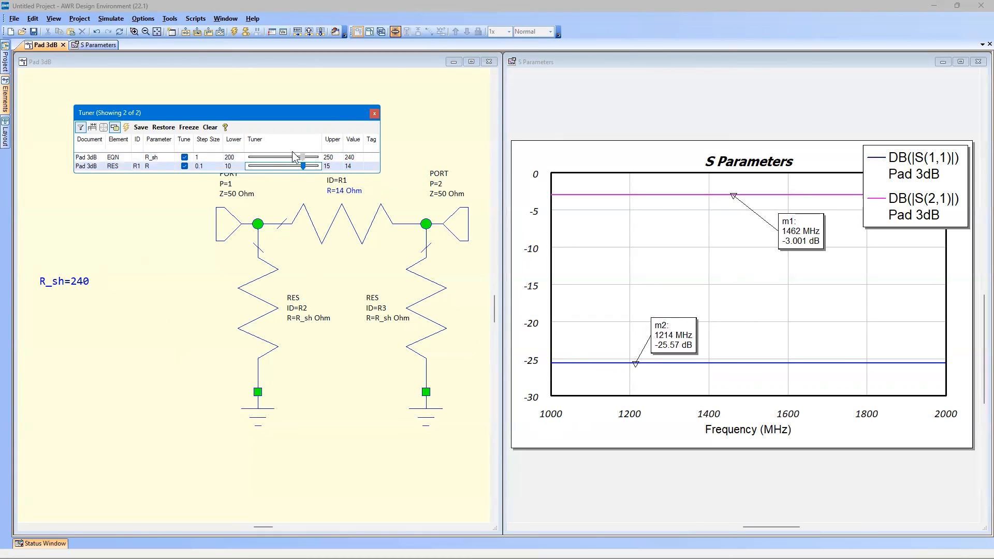
left_click(375, 113)
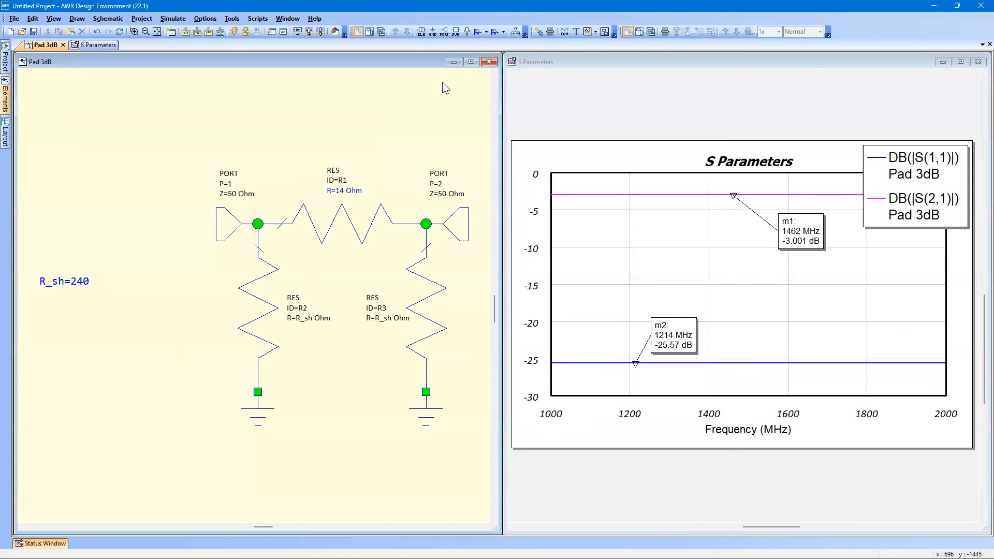